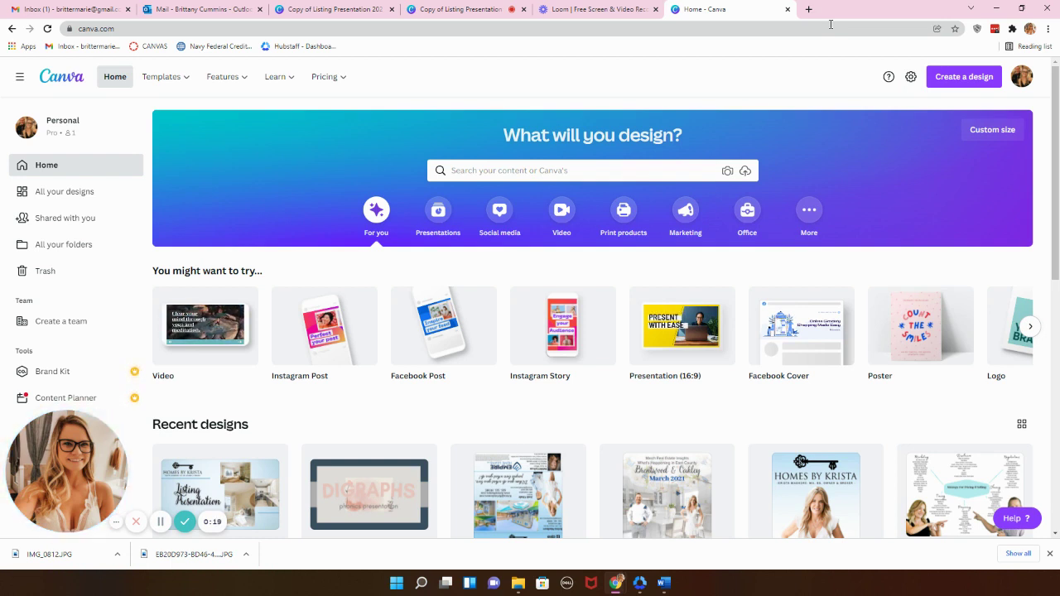
Create a new blank 940 × 788 px Facebook Post design after checking the custom size option.
click(962, 83)
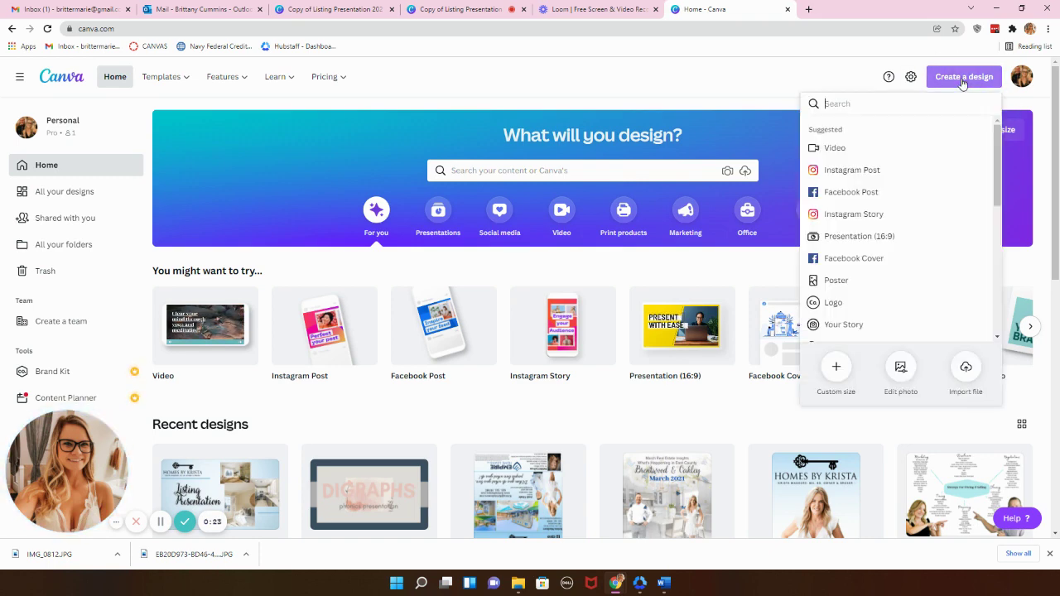
scroll(881, 173, down, 5)
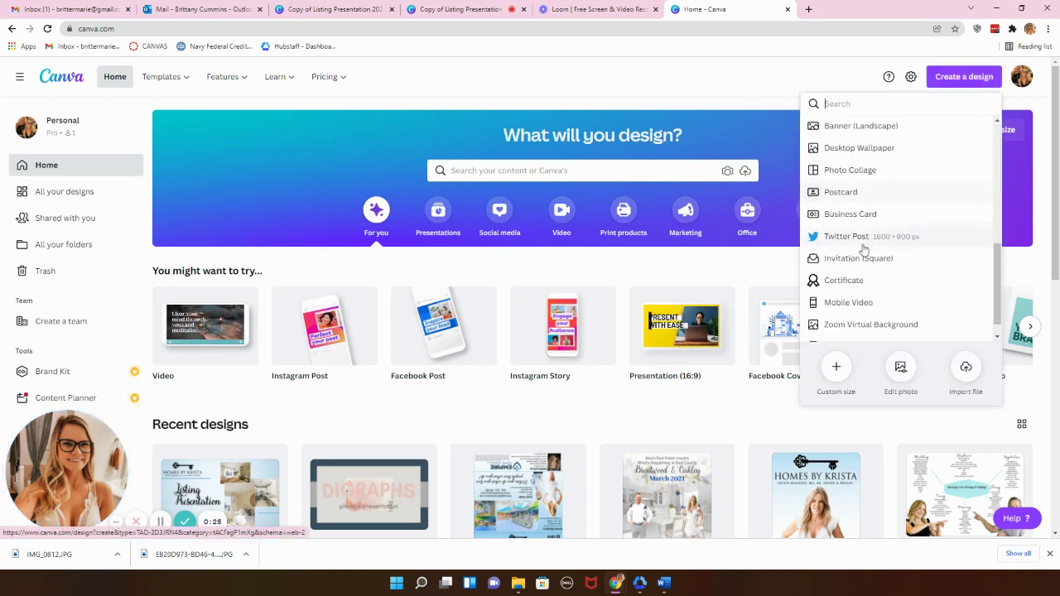
scroll(884, 240, down, 4)
click(836, 367)
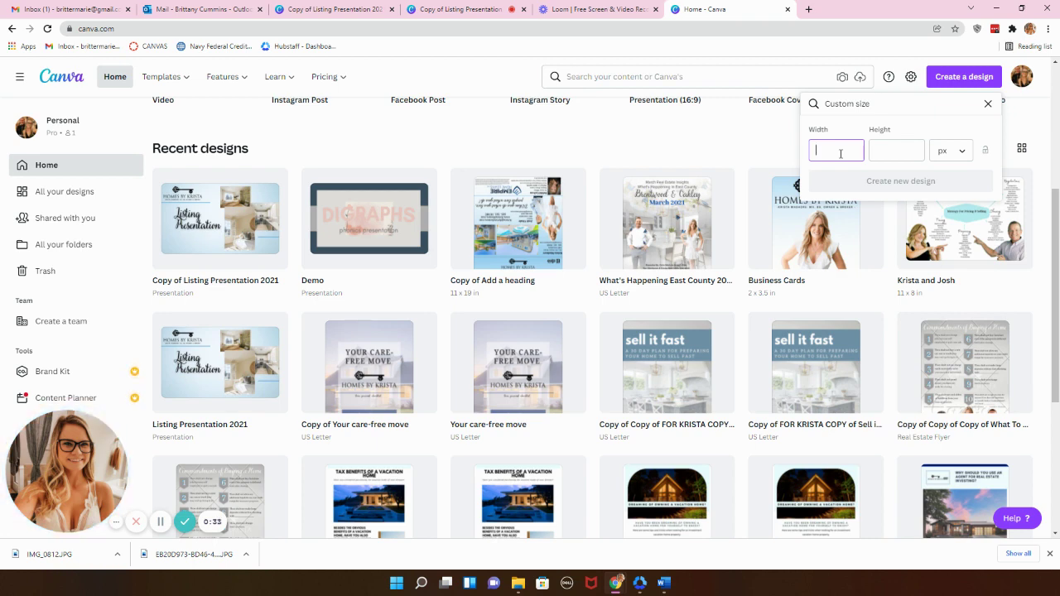
click(947, 153)
click(946, 153)
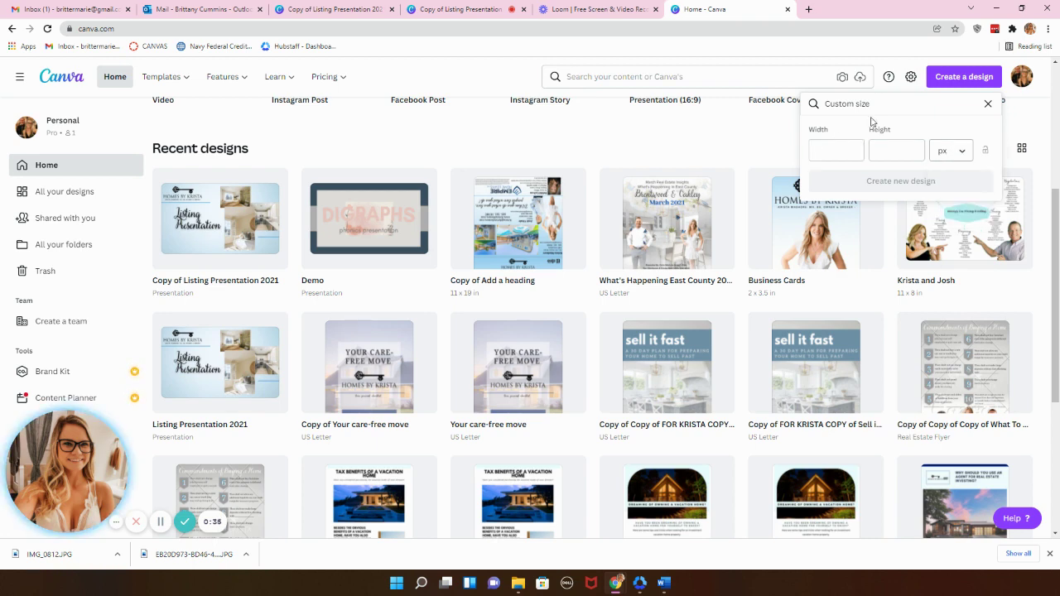
click(988, 103)
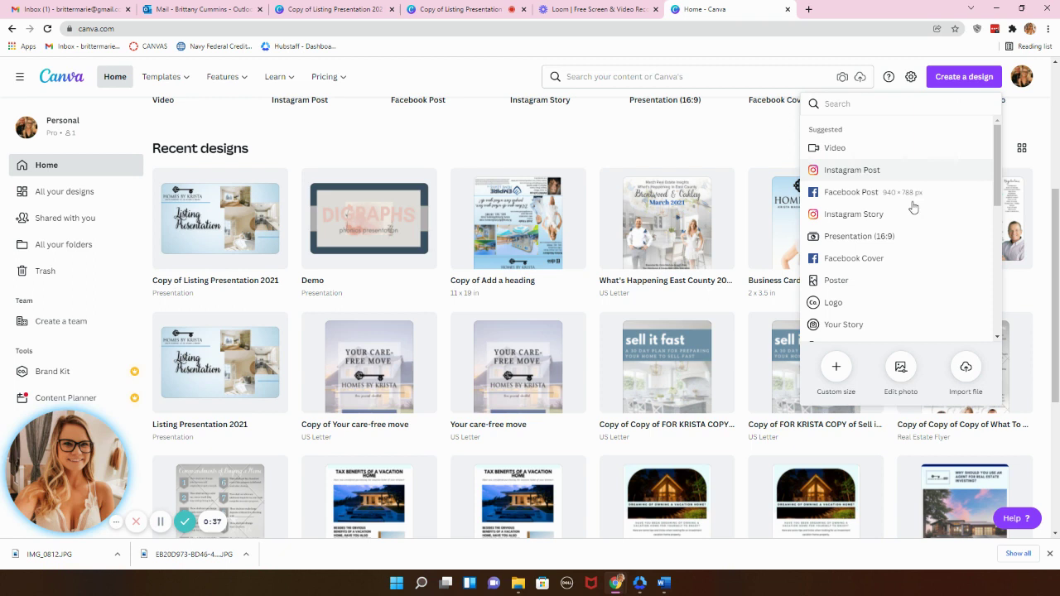
click(849, 198)
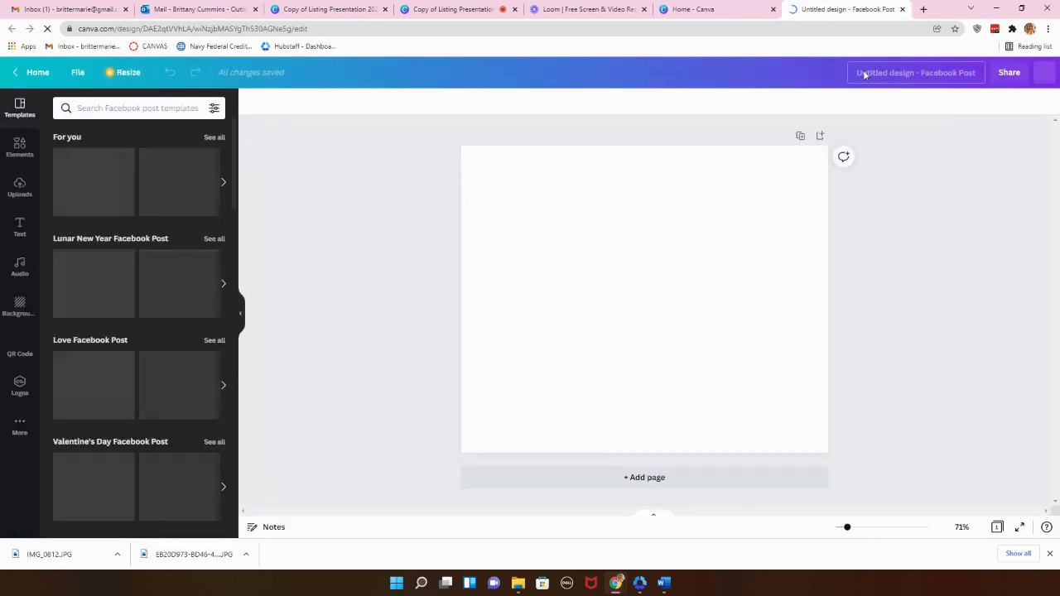
Title the new design 'Test' and go back to the Canva home tab.
click(814, 73)
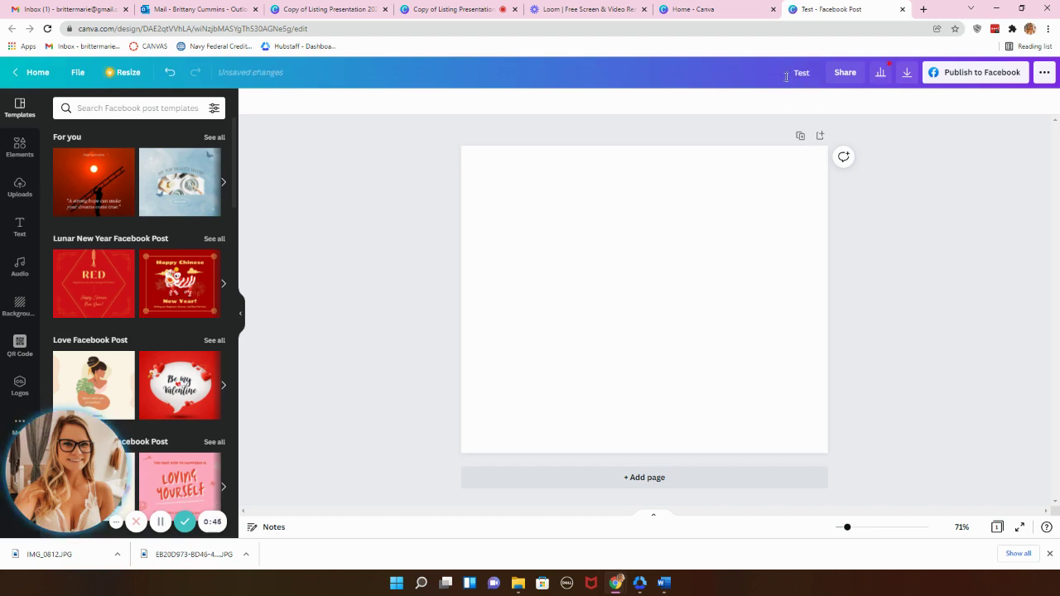
key(ctrl+shift+Tab)
Close the design-type list and show the Presentations category suggestions on the home page.
scroll(750, 229, up, 3)
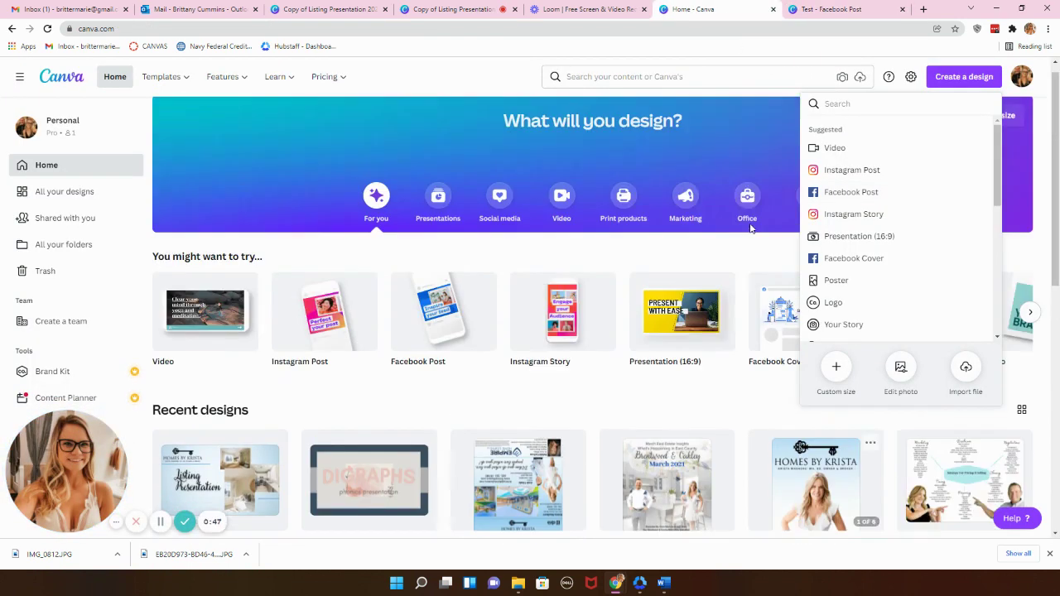
scroll(750, 229, up, 1)
click(764, 95)
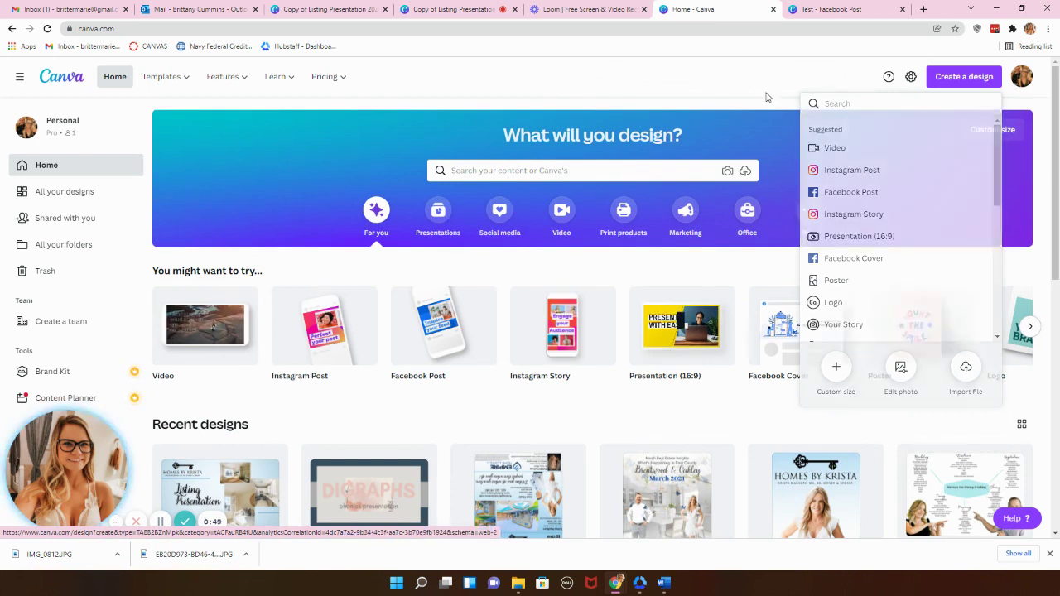
click(440, 219)
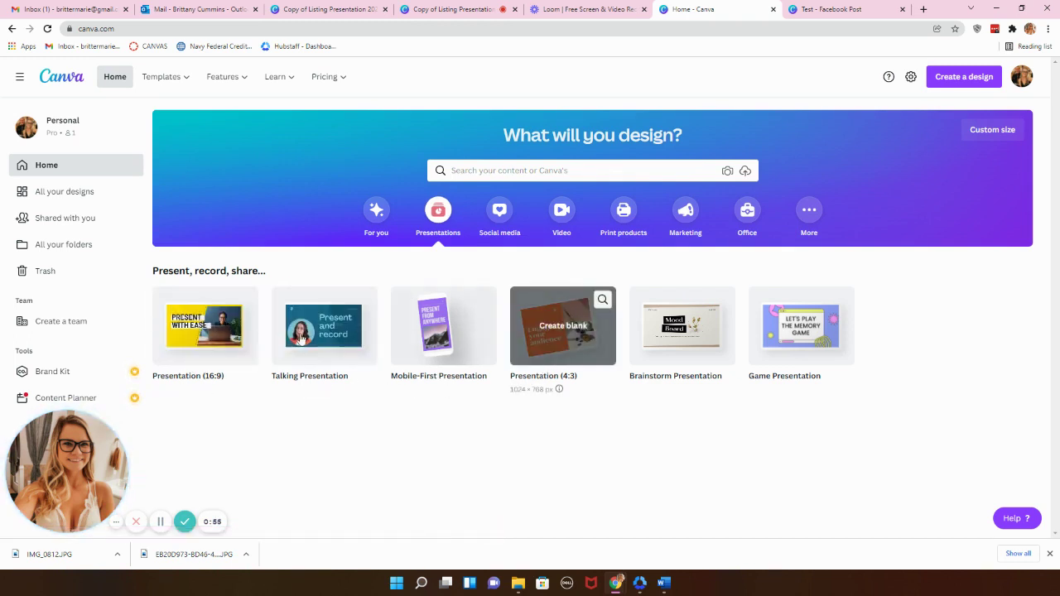
mouse_move(169, 70)
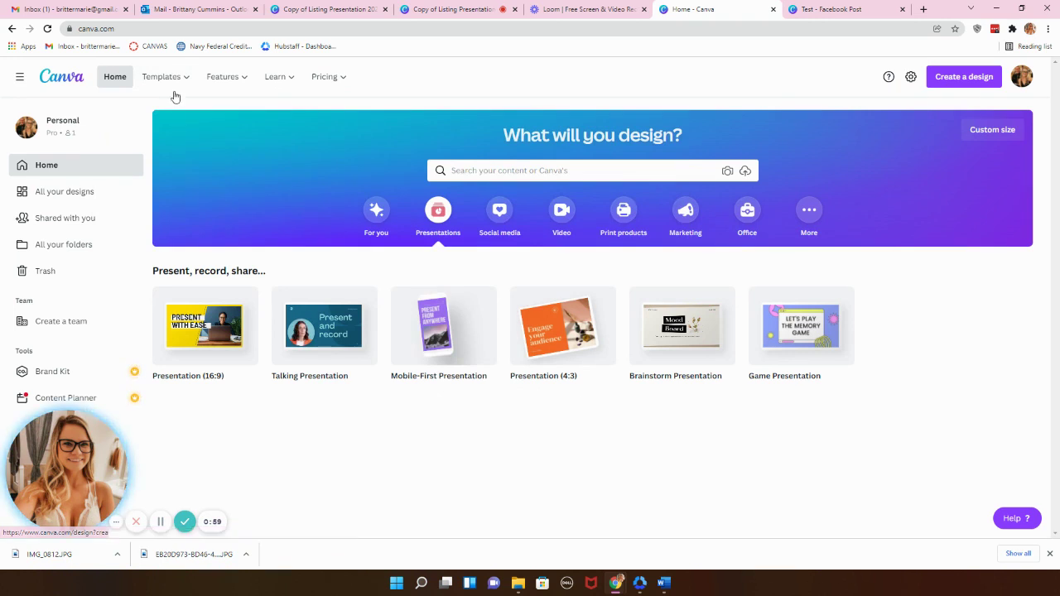
mouse_move(180, 96)
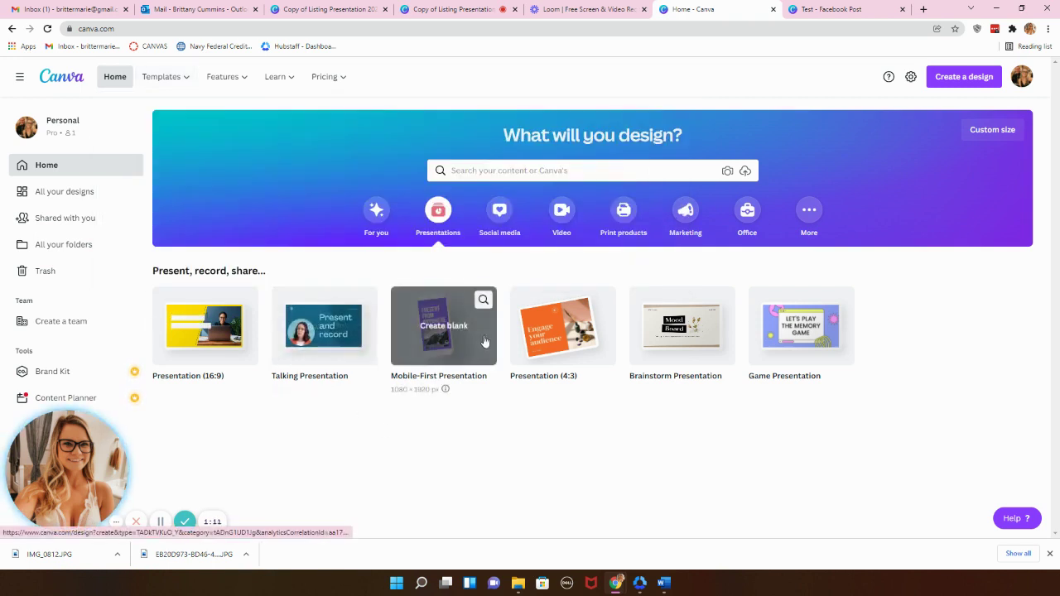
Create a new Brainstorm Presentation named 'Test'.
click(675, 334)
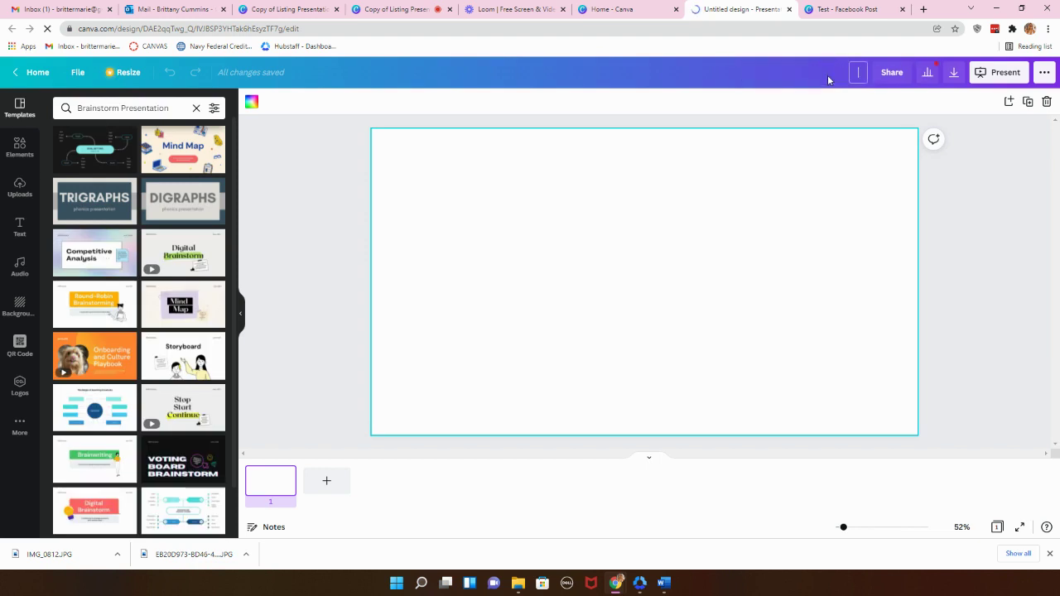
text(t)
click(1005, 253)
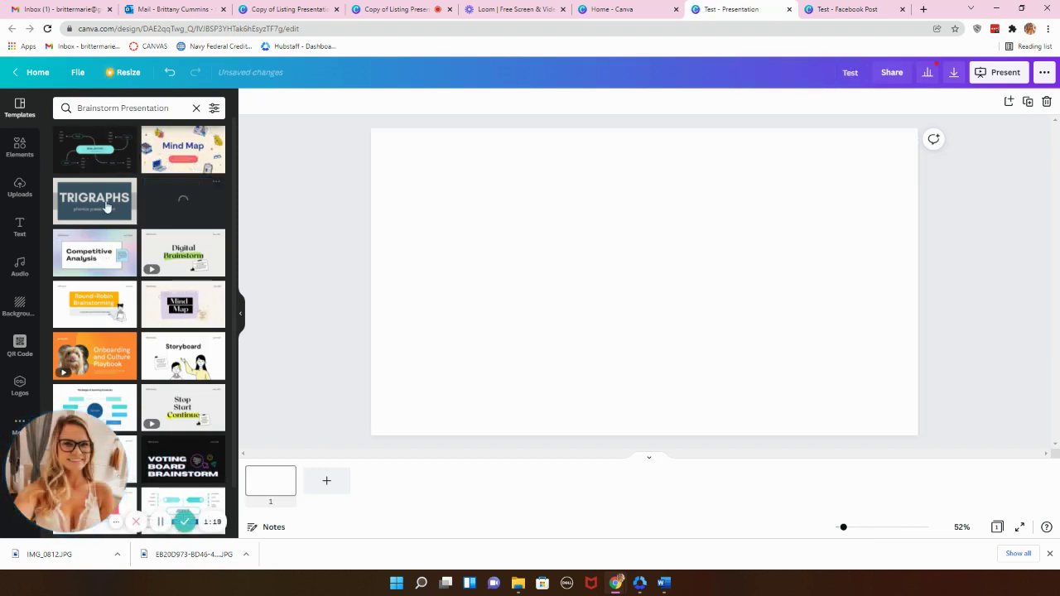
Apply the Impact/Effort Matrix template's title page to the first slide.
scroll(111, 350, down, 2)
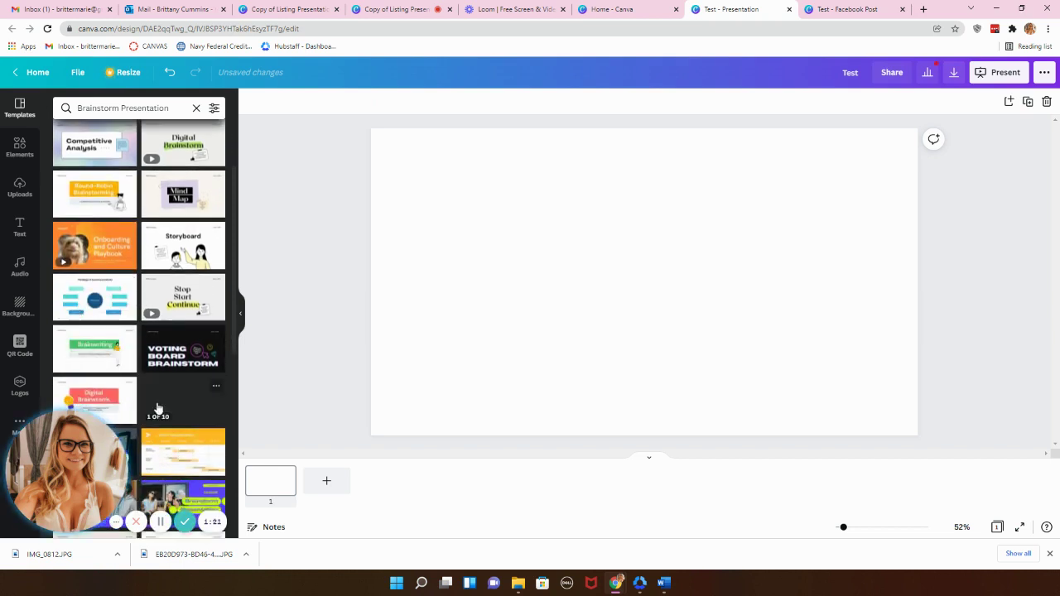
scroll(157, 409, down, 2)
scroll(157, 408, down, 3)
click(165, 288)
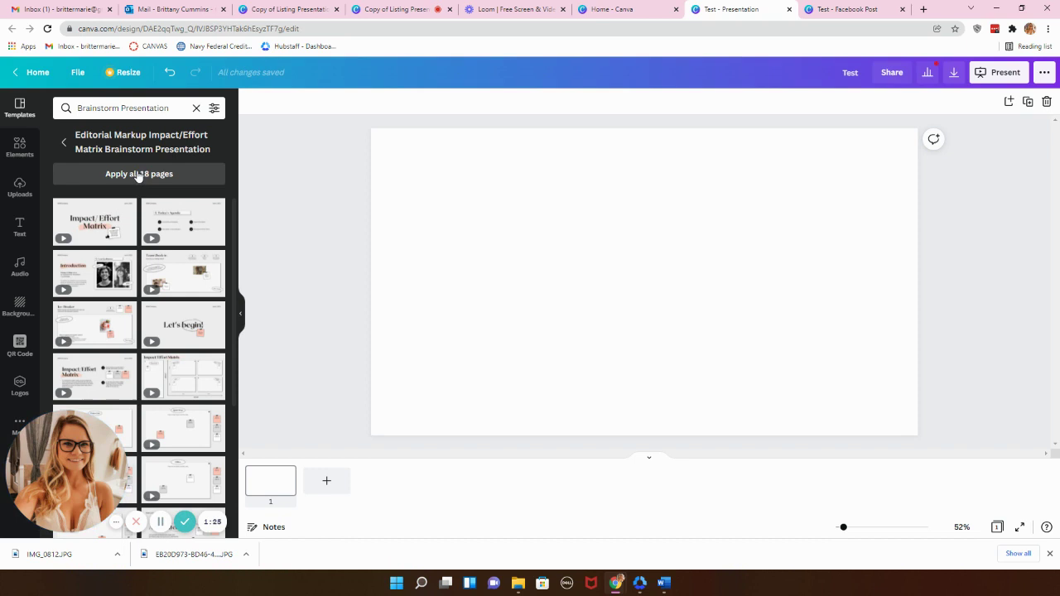
scroll(165, 332, down, 2)
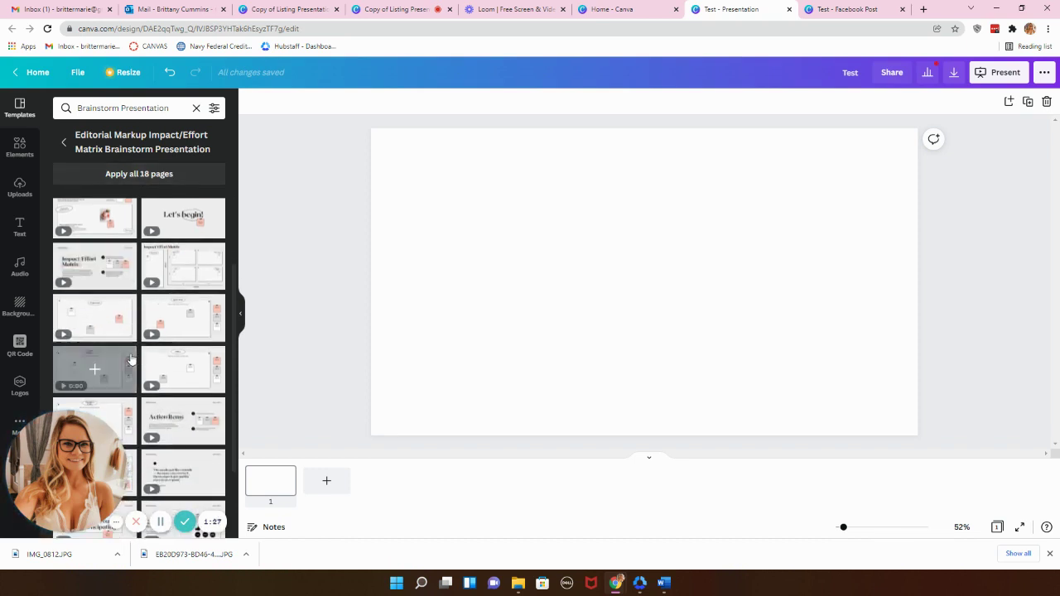
scroll(174, 336, up, 2)
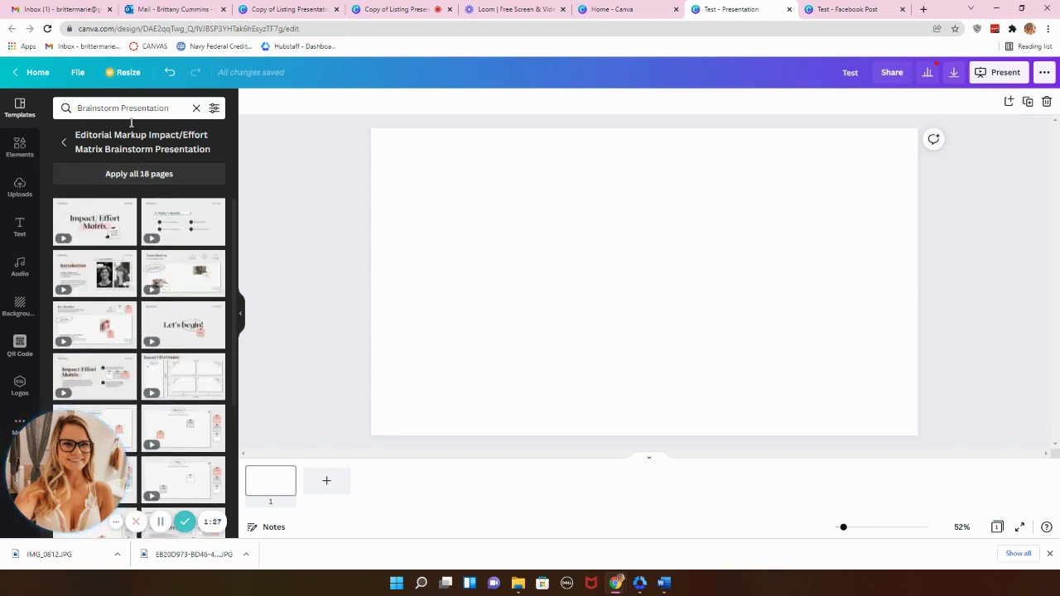
click(107, 226)
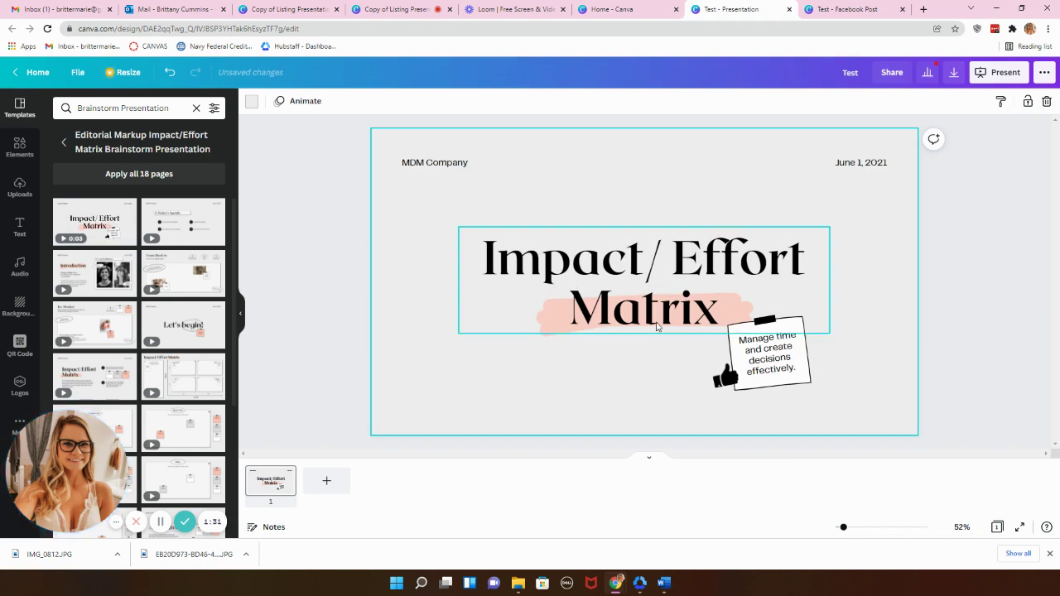
Try the Today's Agenda page, undo it, and add three blank pages.
click(175, 224)
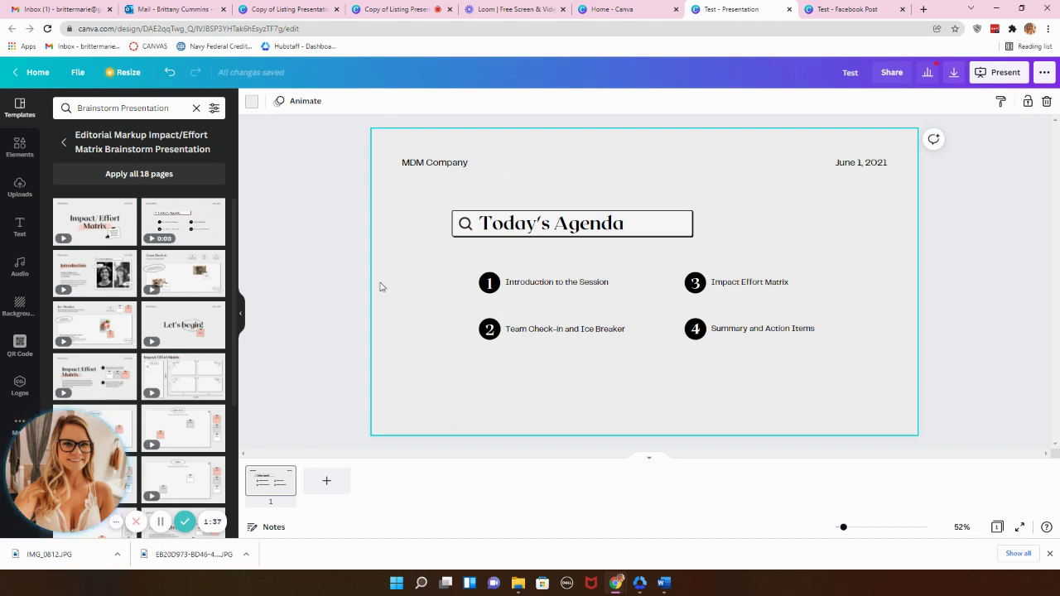
click(170, 76)
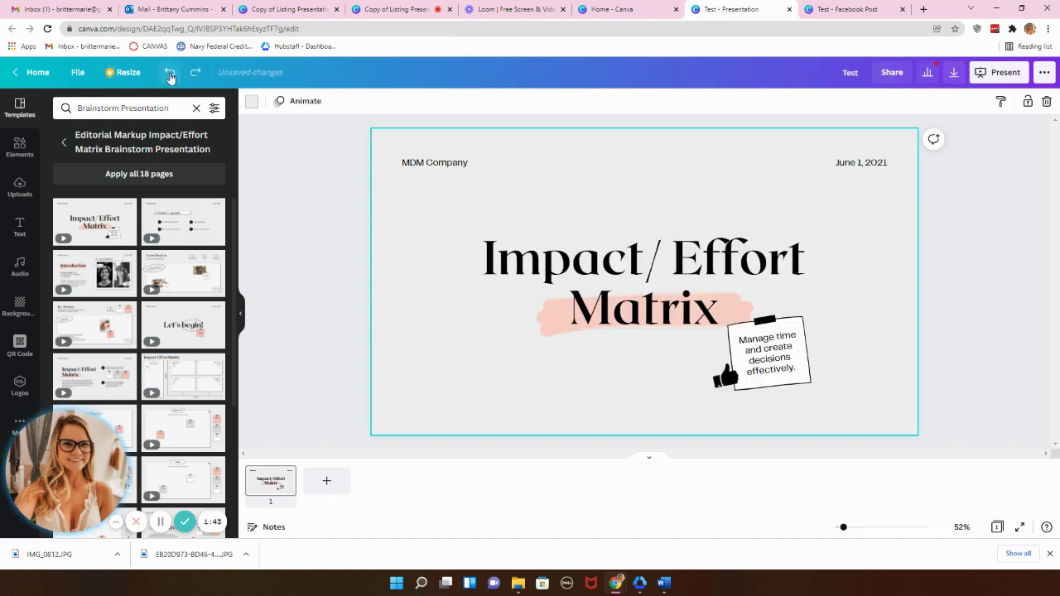
click(326, 487)
click(377, 489)
click(432, 489)
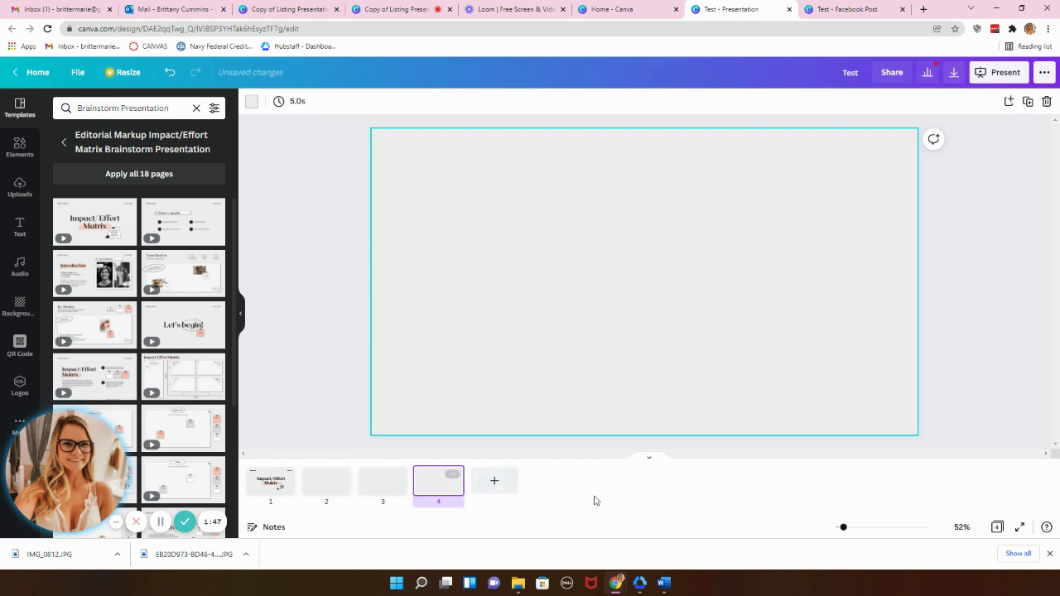
Give page 2 the Quick Wins layout and return to page 1.
click(326, 487)
click(182, 428)
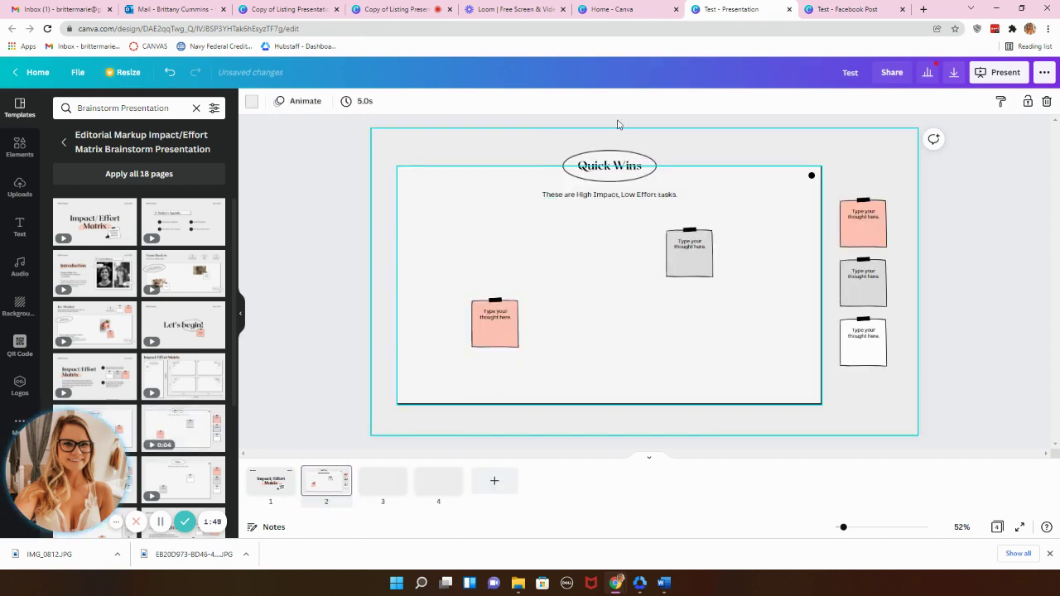
click(264, 487)
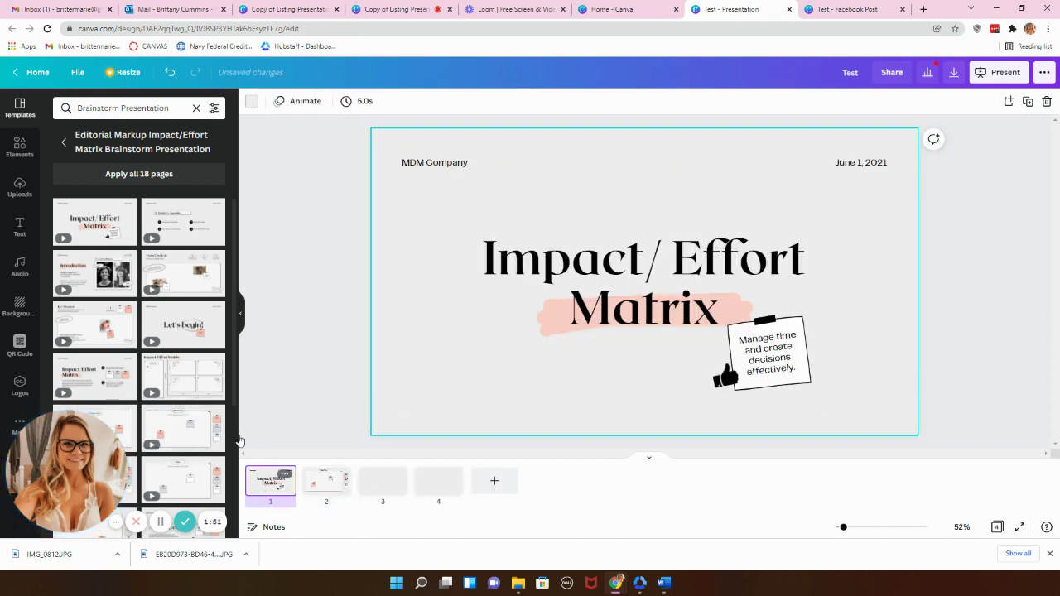
Browse the brainstorm template results, previewing the Kanban Board template's pages.
click(66, 142)
scroll(108, 191, down, 3)
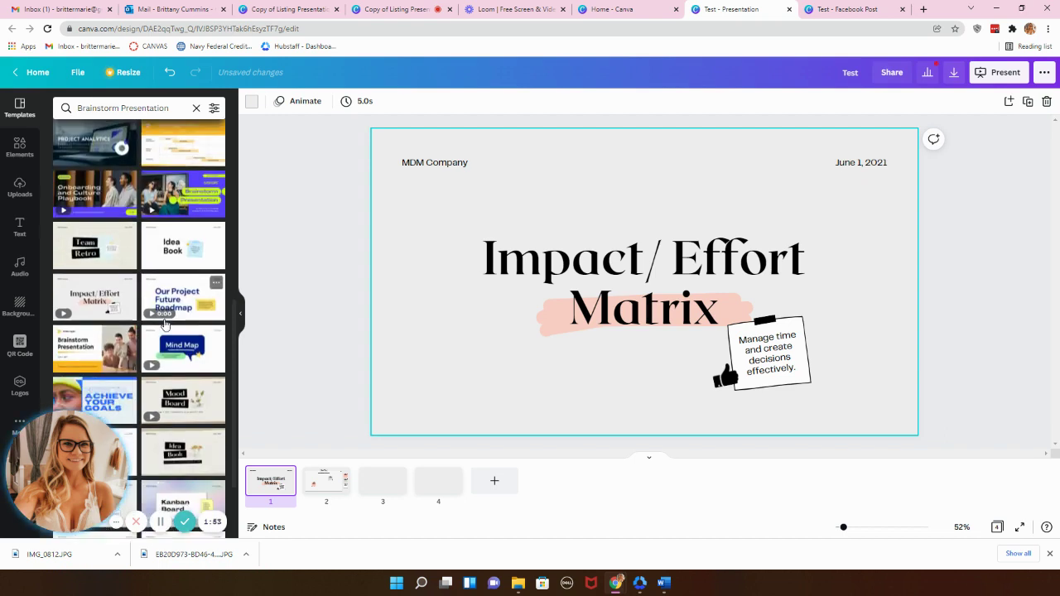
scroll(158, 369, down, 4)
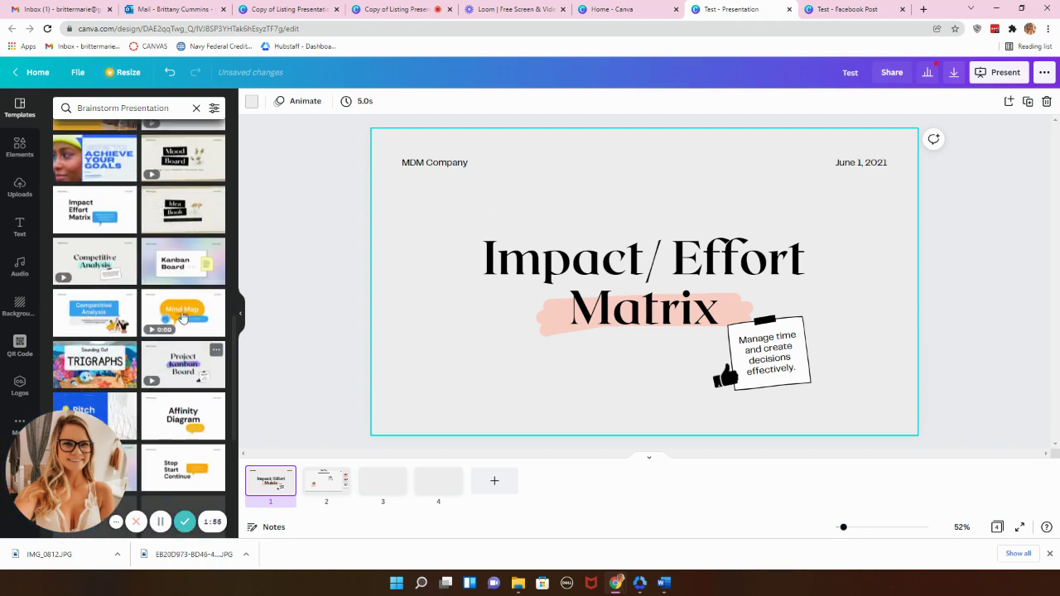
click(183, 273)
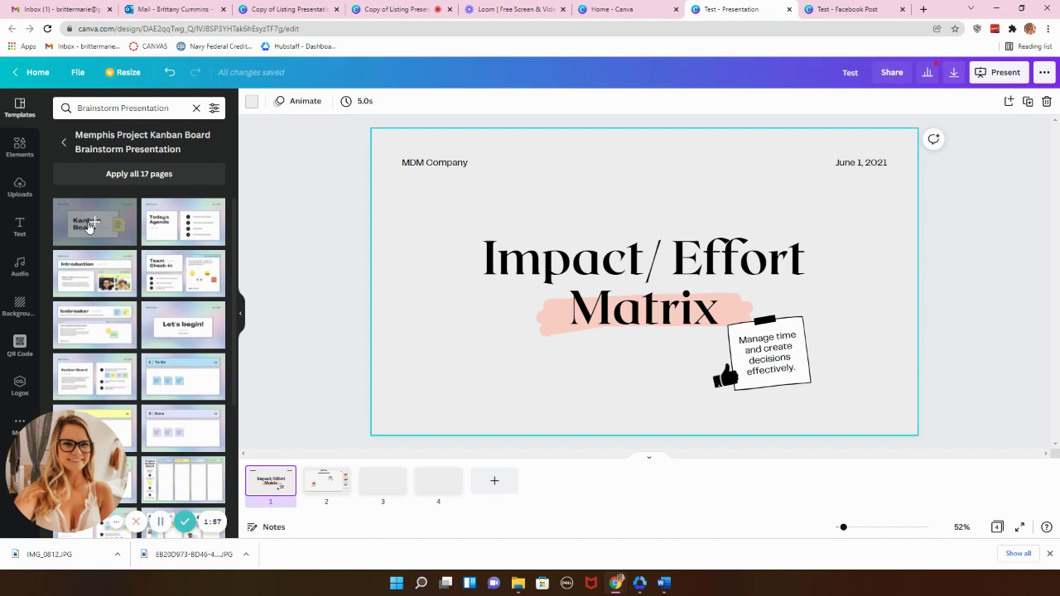
click(64, 143)
scroll(142, 334, up, 2)
scroll(142, 334, up, 1)
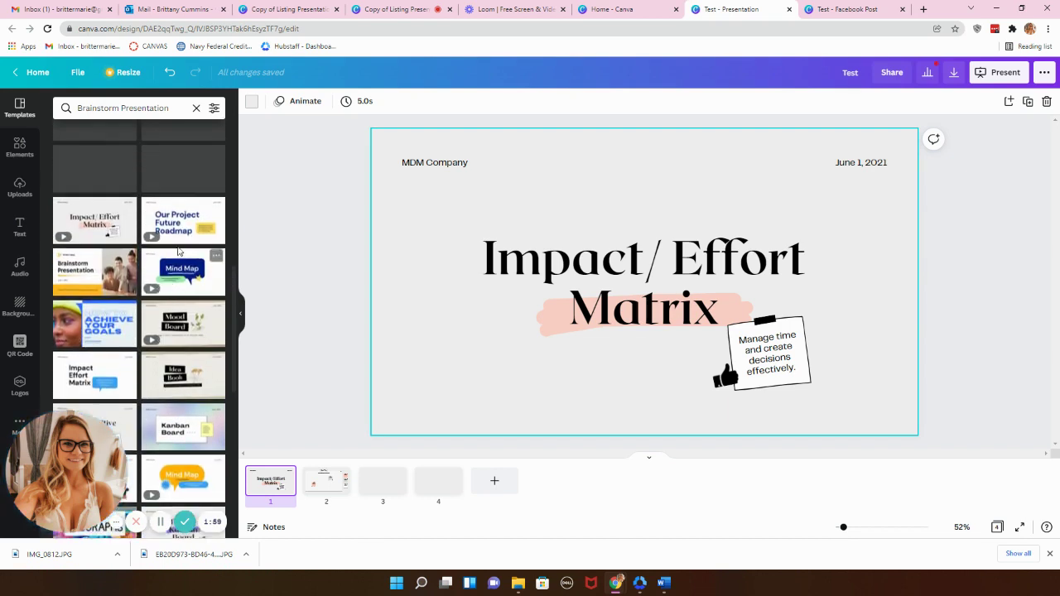
Apply the Mindmap Brainstorm's Team Check-in page to slide 1, then move to page 3.
click(183, 270)
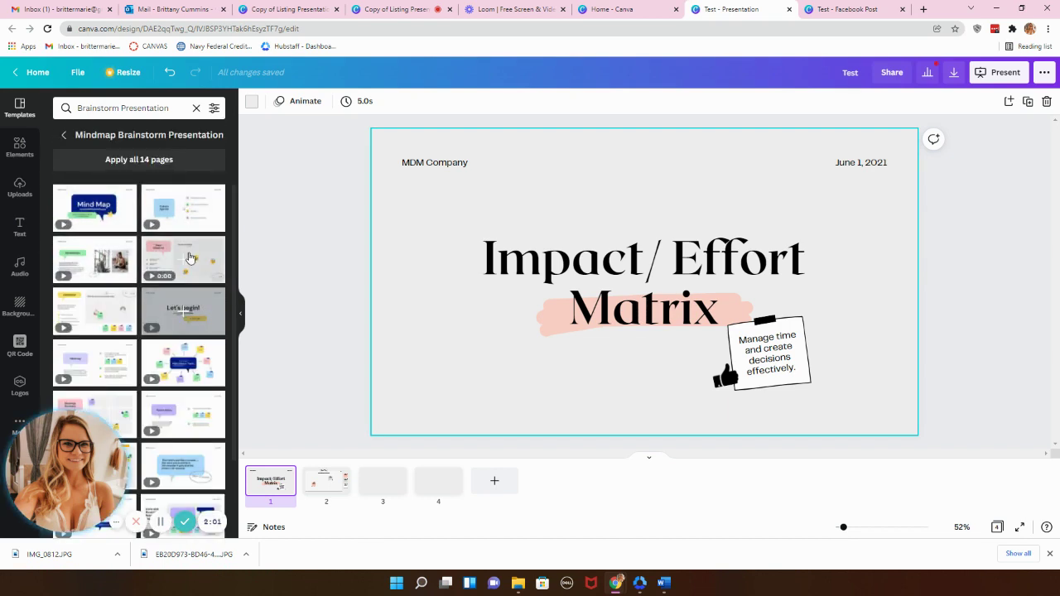
click(186, 258)
click(489, 199)
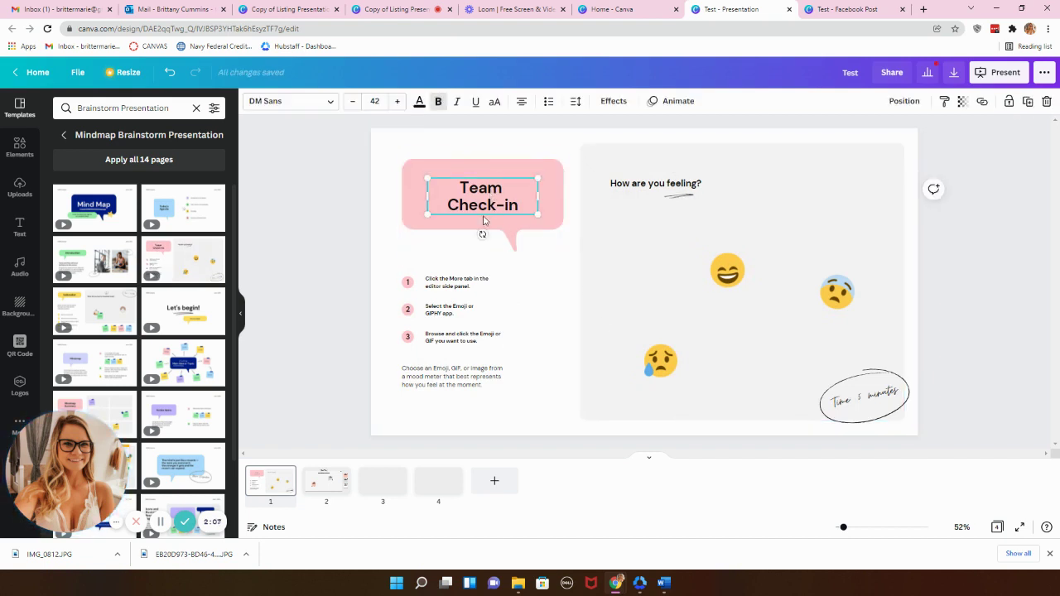
click(383, 481)
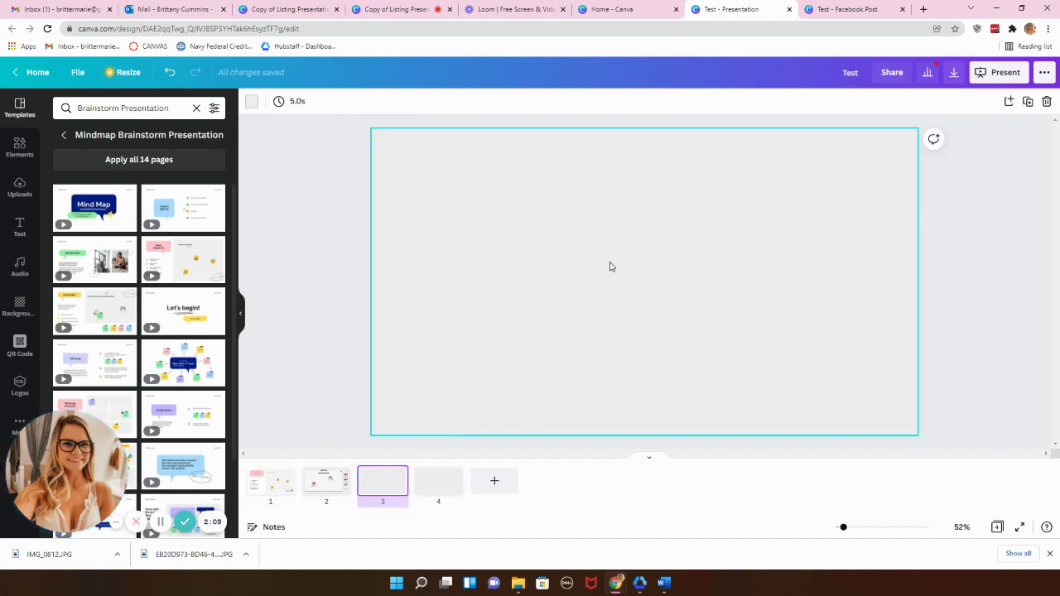
Add a heading text box on page 3 reading 'BUS 4020', fixing the typo.
click(19, 230)
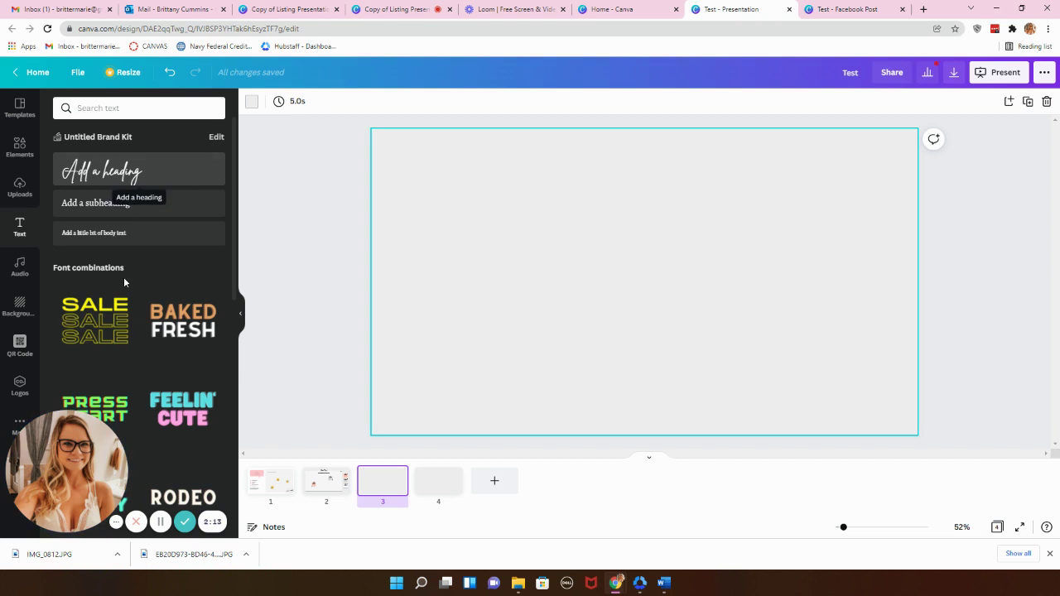
scroll(125, 282, down, 2)
scroll(154, 343, down, 8)
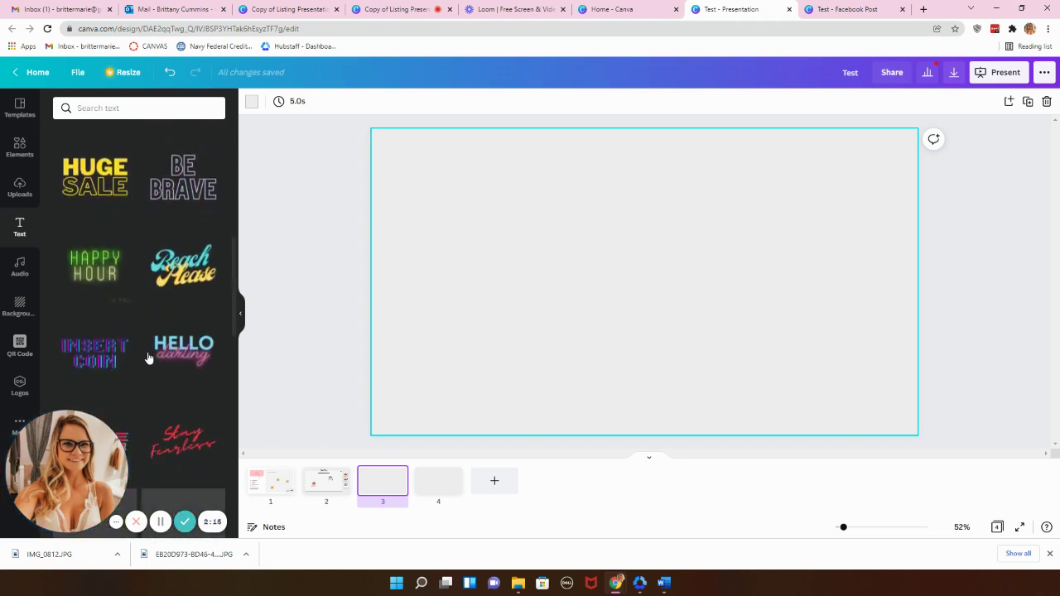
scroll(159, 367, up, 8)
scroll(162, 368, up, 3)
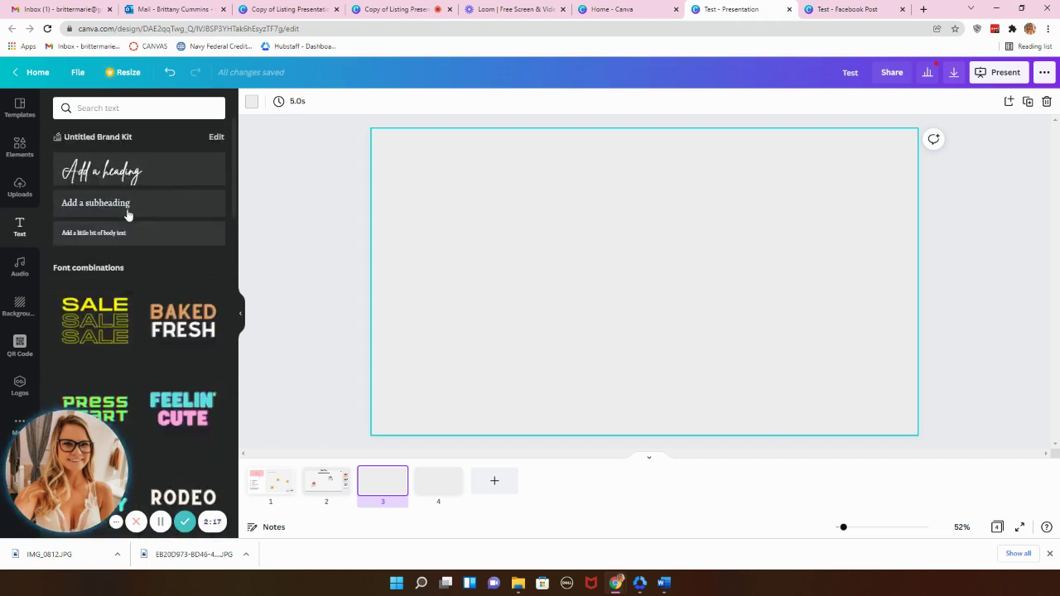
click(102, 171)
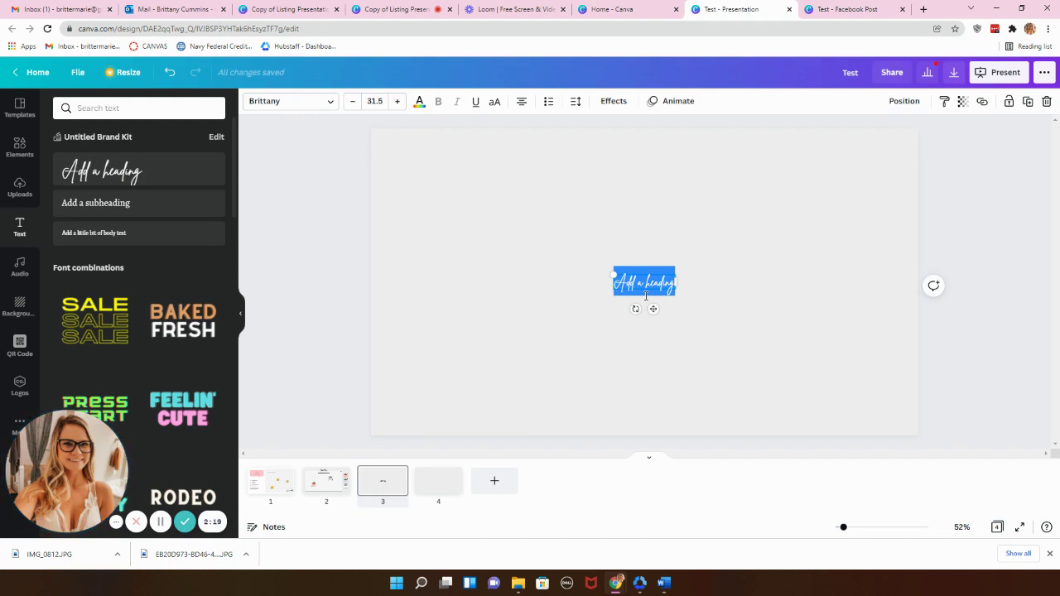
text(BUS)
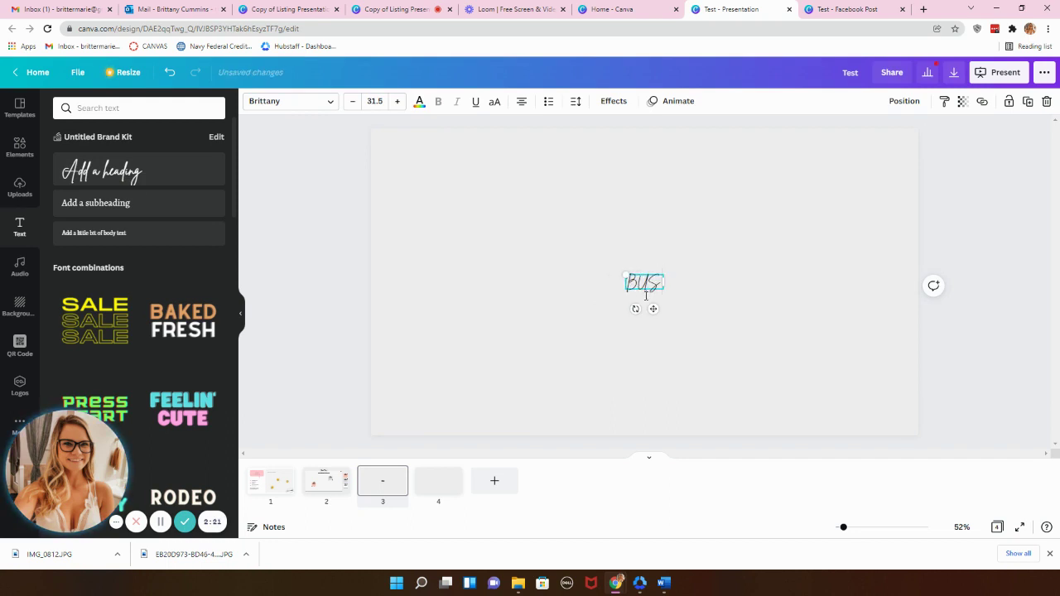
text( 40-21)
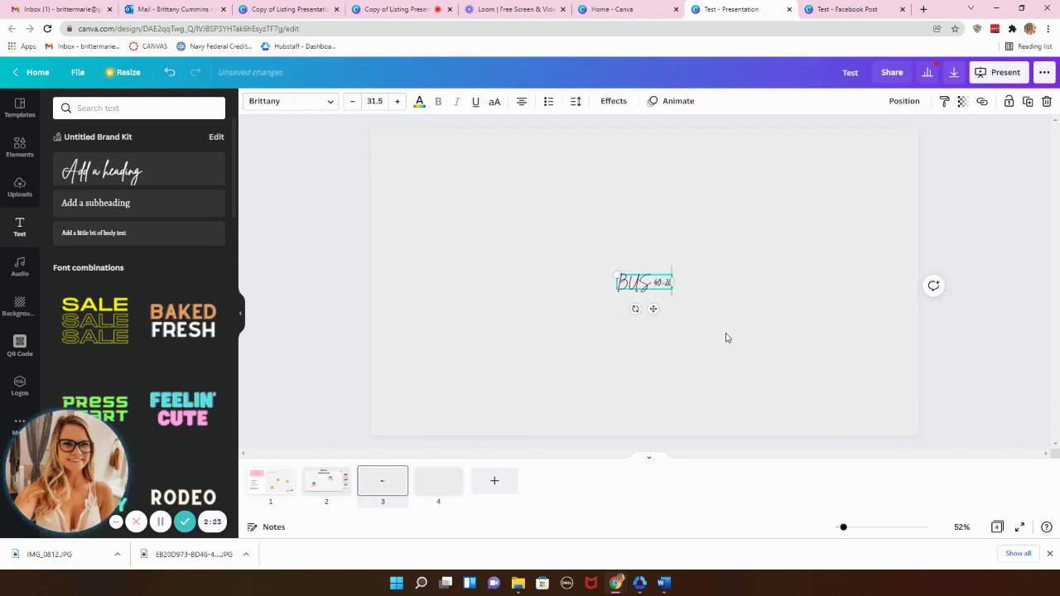
key(BackSpace)
key(BackSpace)
key(BackSpace)
key(BackSpace)
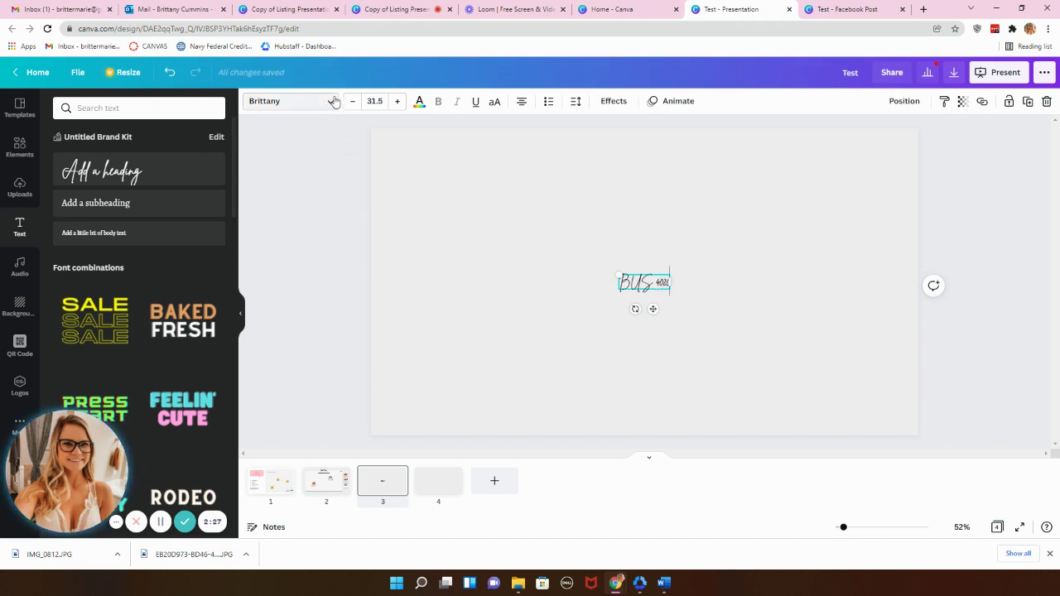
Change the BUS 4020 heading font to Alegreya.
click(283, 103)
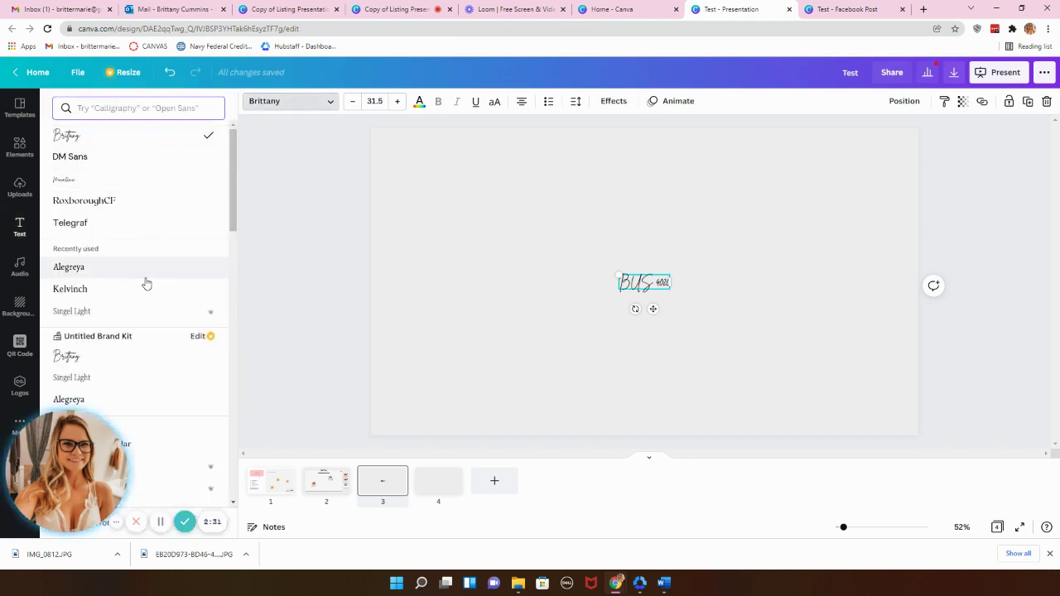
scroll(144, 286, down, 1)
scroll(103, 274, down, 5)
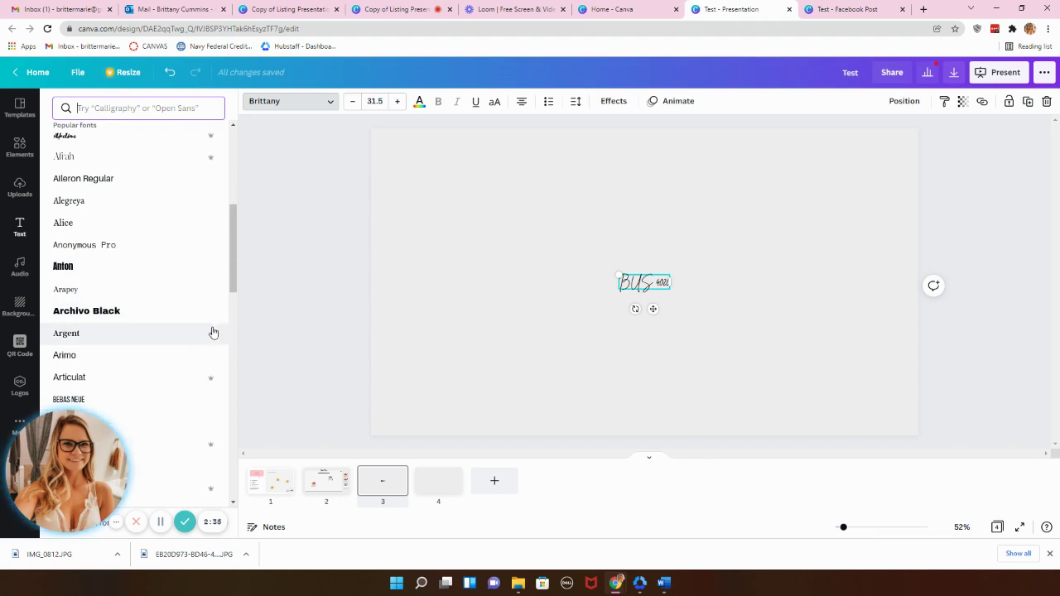
mouse_move(210, 339)
click(104, 201)
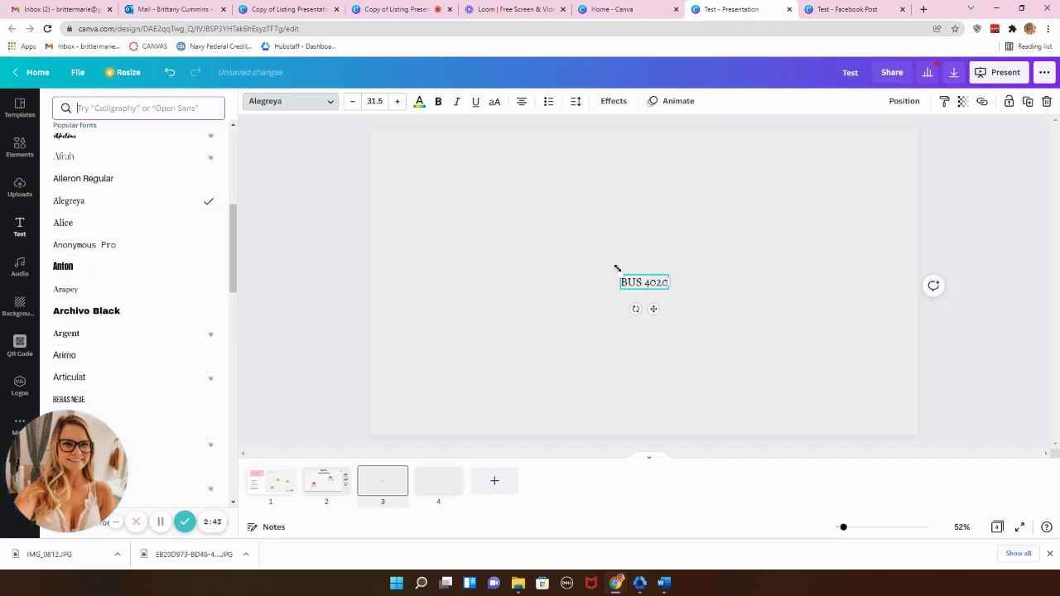
Size the heading to 60, then enlarge it to 93.7 and move it top centre.
drag(617, 273, 628, 292)
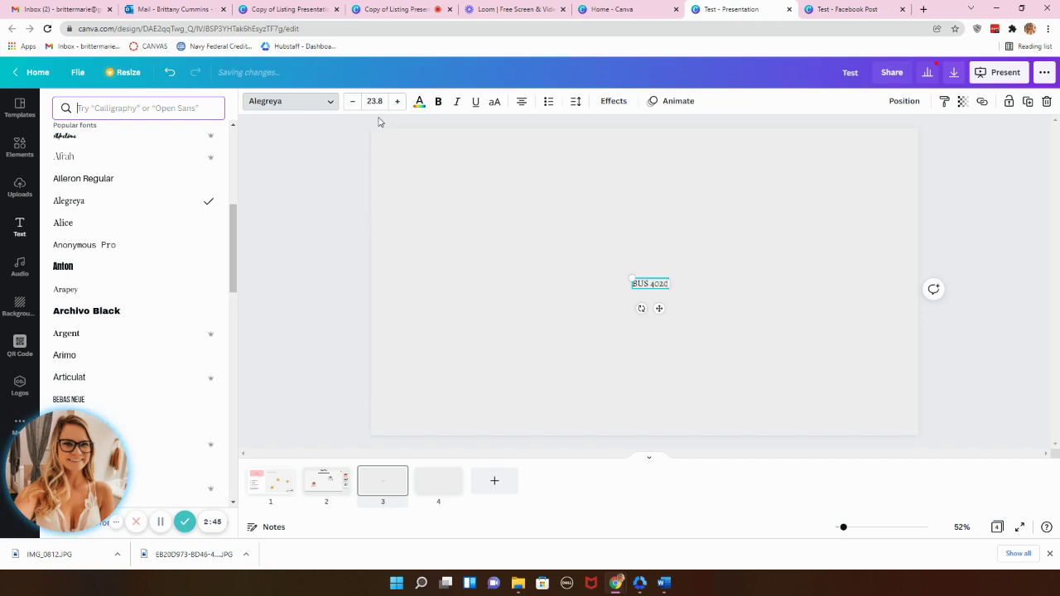
click(375, 101)
text(60)
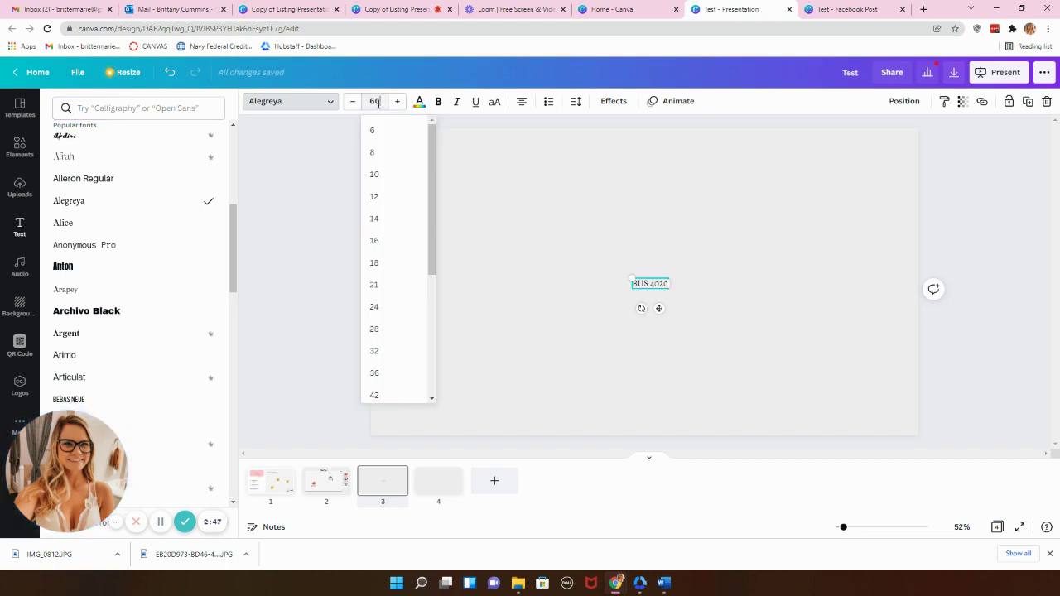
key(Return)
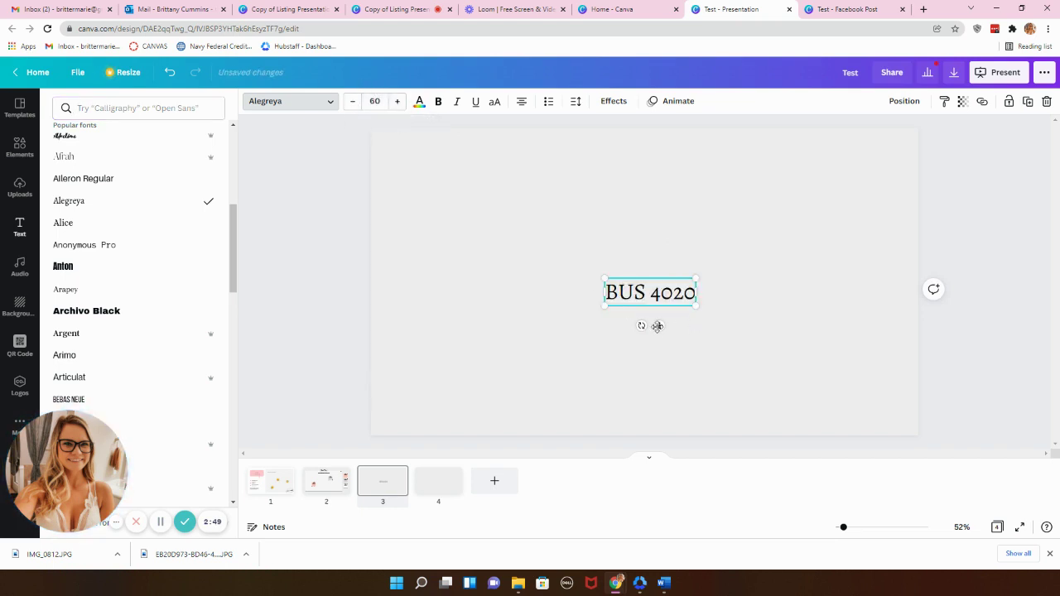
drag(659, 324, 631, 283)
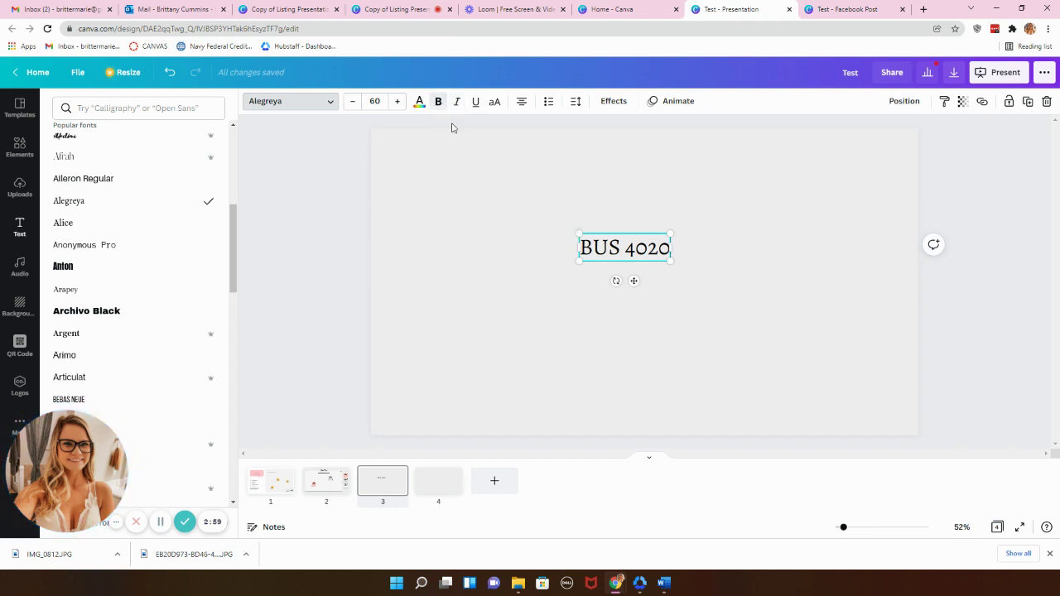
drag(665, 267, 771, 300)
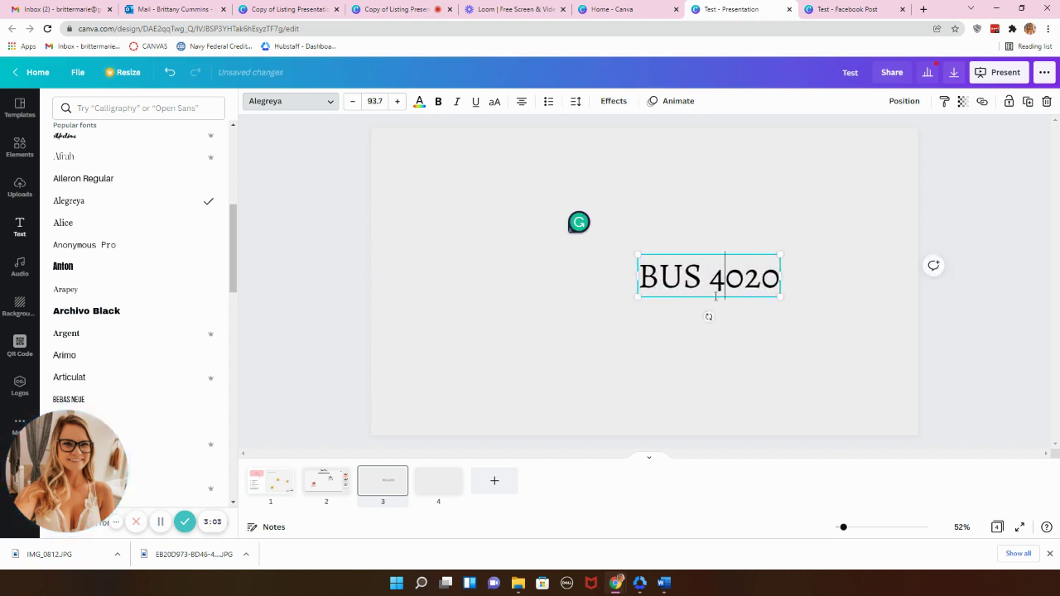
drag(714, 300, 476, 215)
Centre the BUS 4020 heading horizontally and vertically on the page.
click(906, 101)
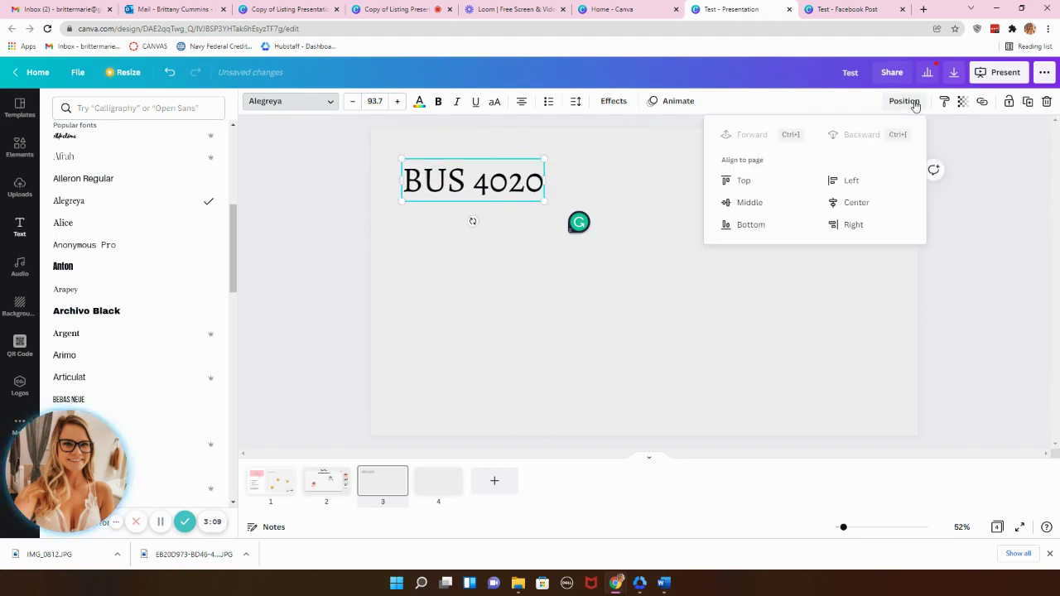
click(858, 201)
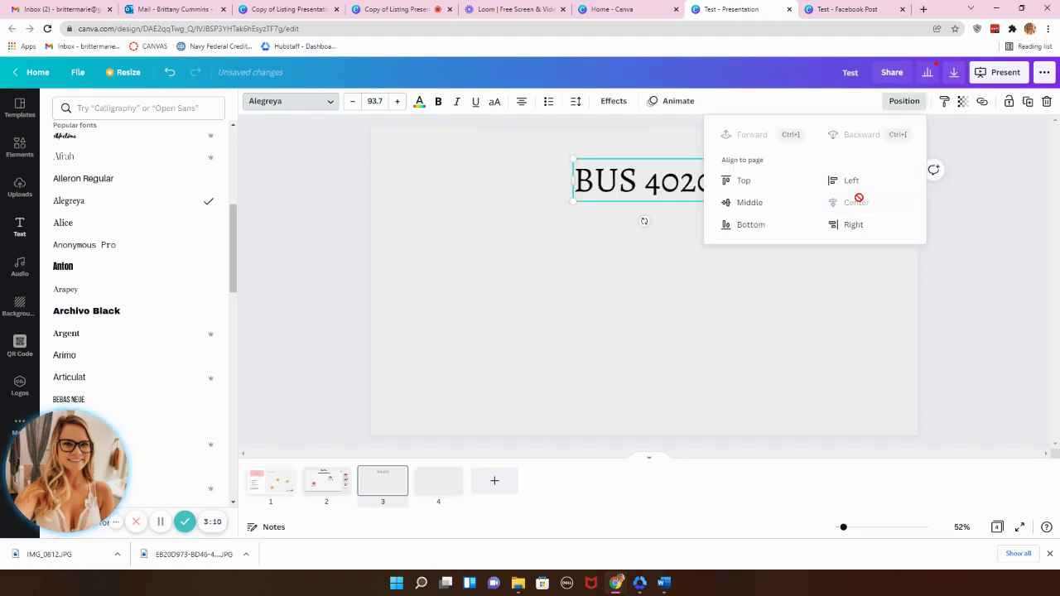
click(750, 202)
click(749, 363)
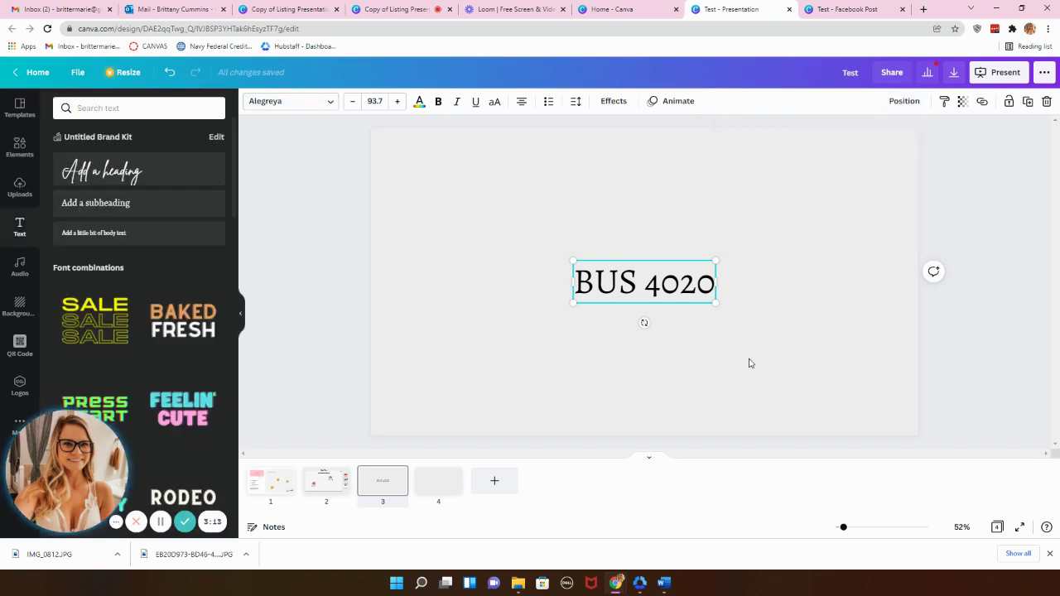
click(750, 364)
click(692, 286)
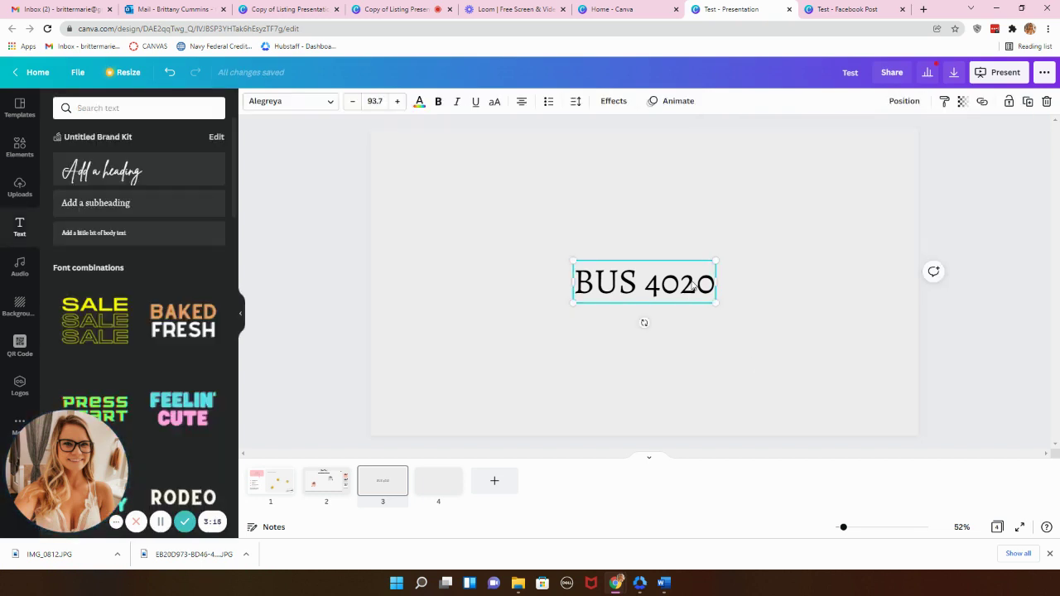
Colour the heading text a custom muted purple (#8D4EB8).
click(420, 104)
click(64, 160)
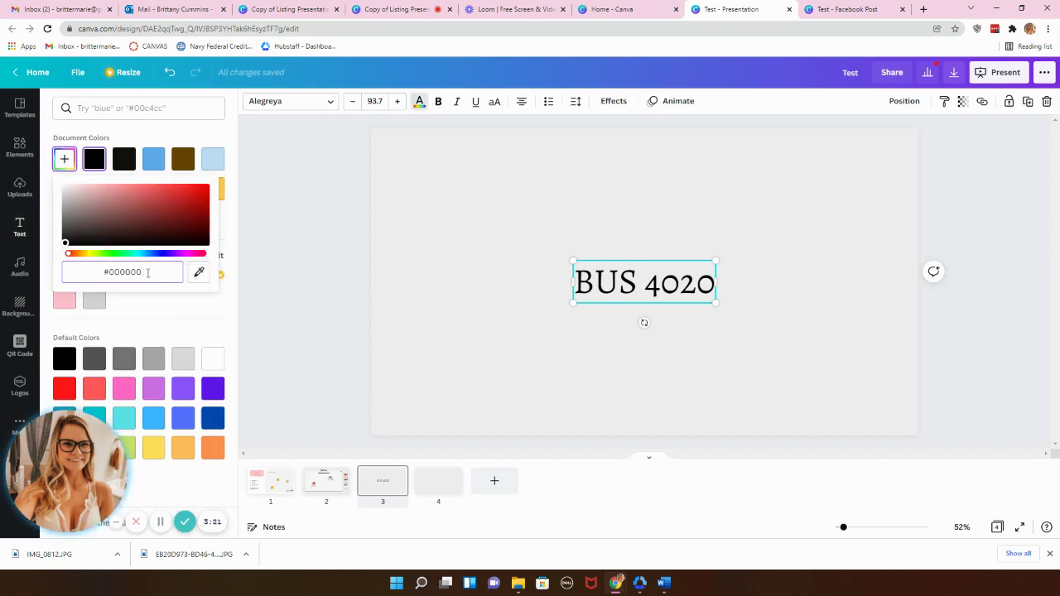
click(156, 195)
drag(81, 256, 158, 253)
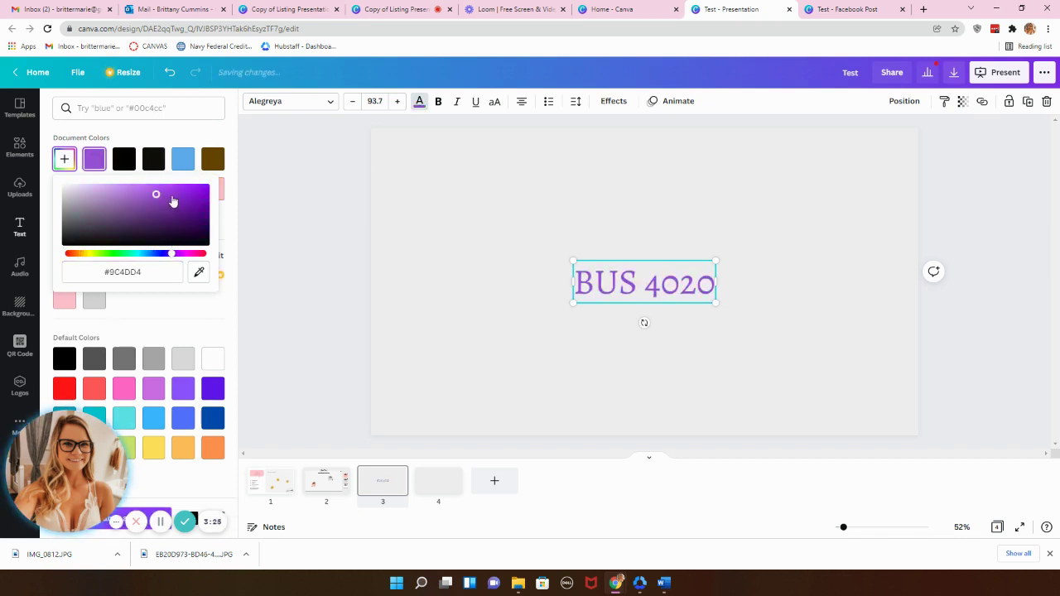
drag(173, 201, 148, 206)
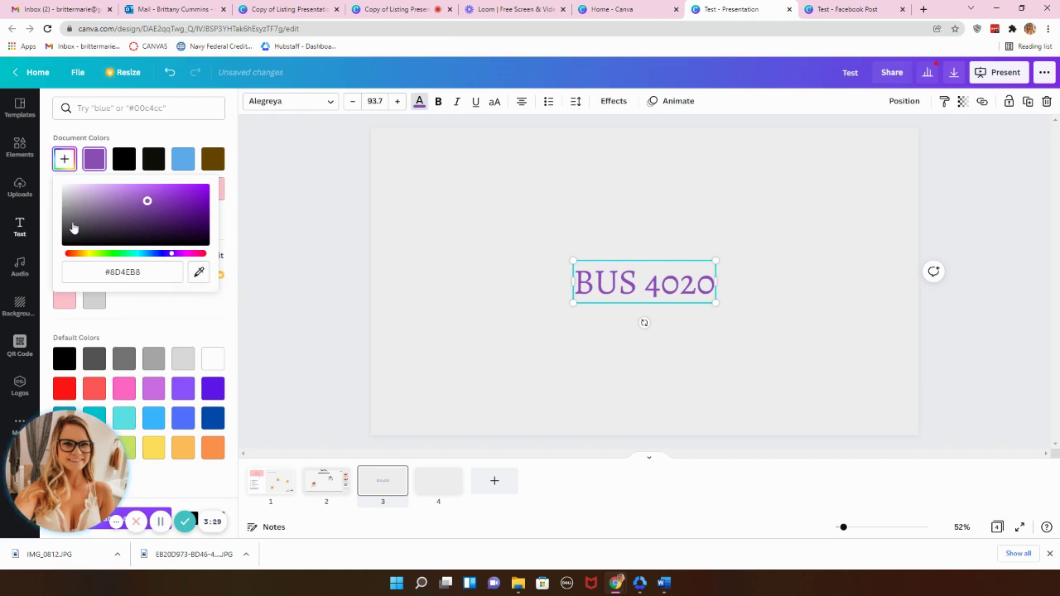
key(Escape)
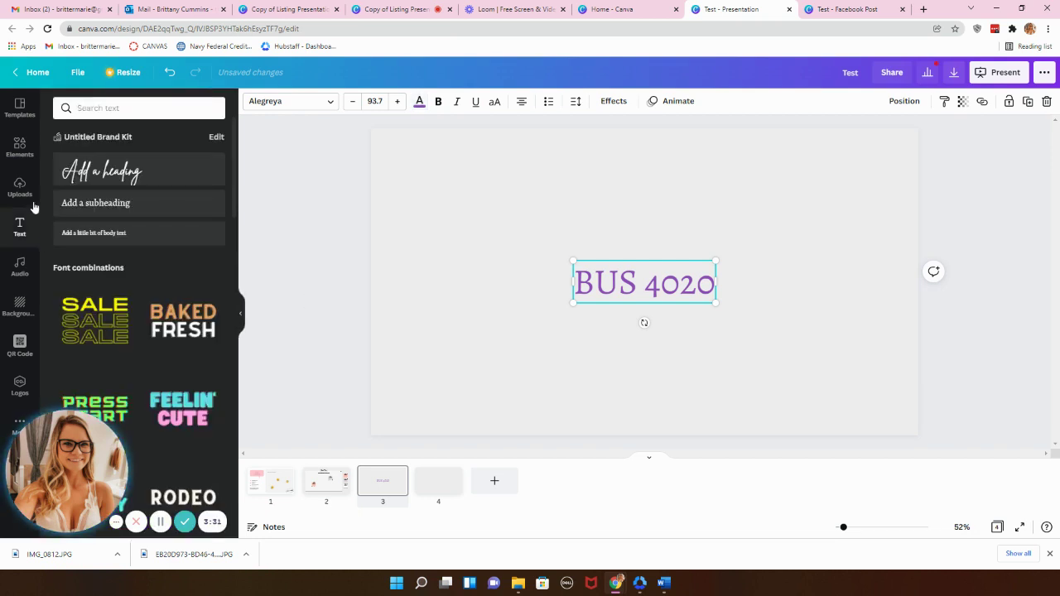
Add the uploaded Easter bunny photo, placed and shrunk at the slide's upper left.
click(20, 188)
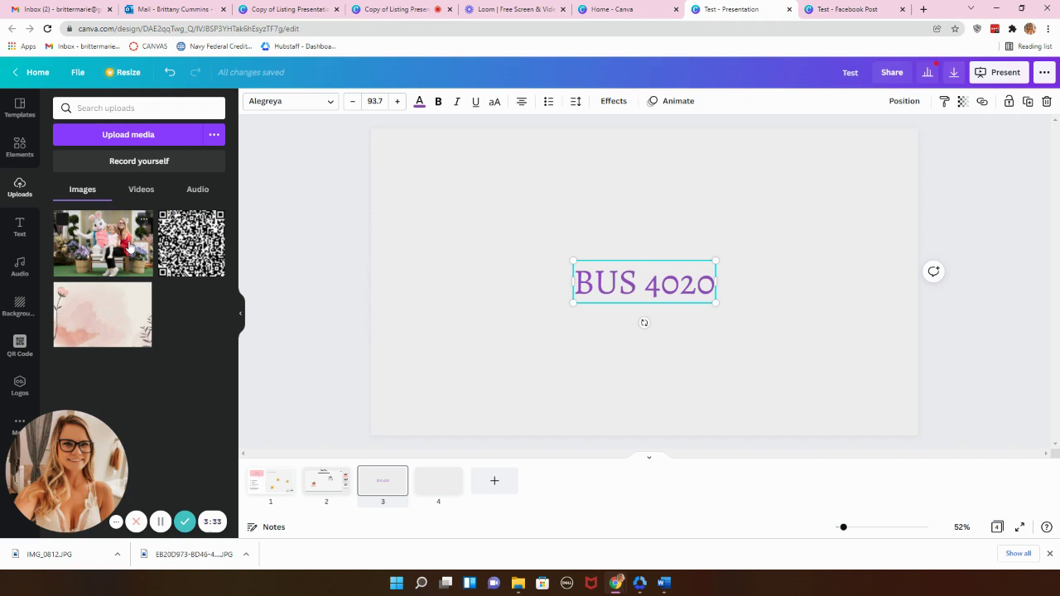
click(130, 248)
drag(755, 290, 655, 269)
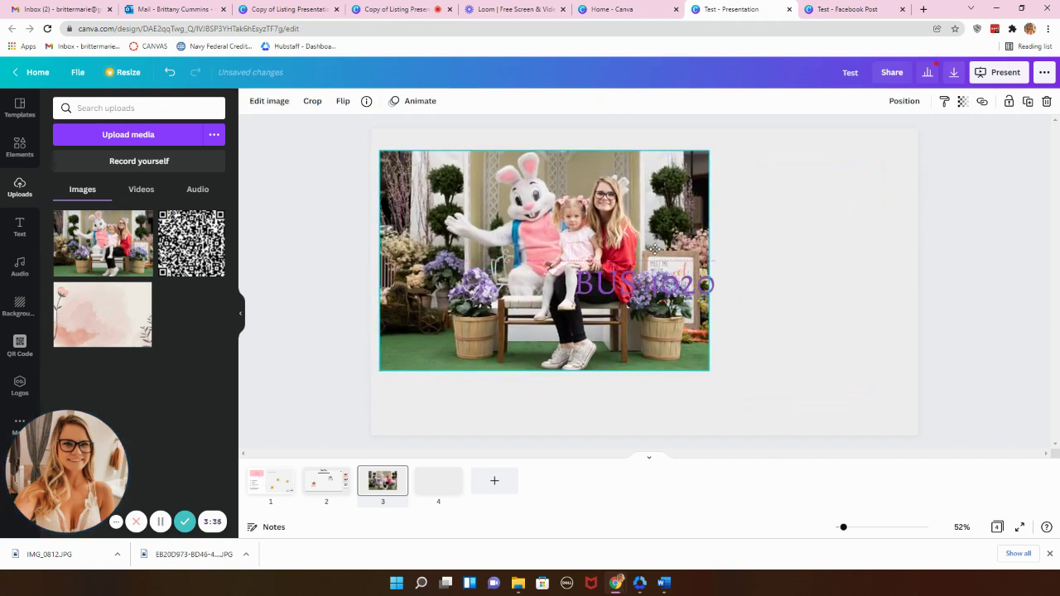
drag(696, 345, 565, 273)
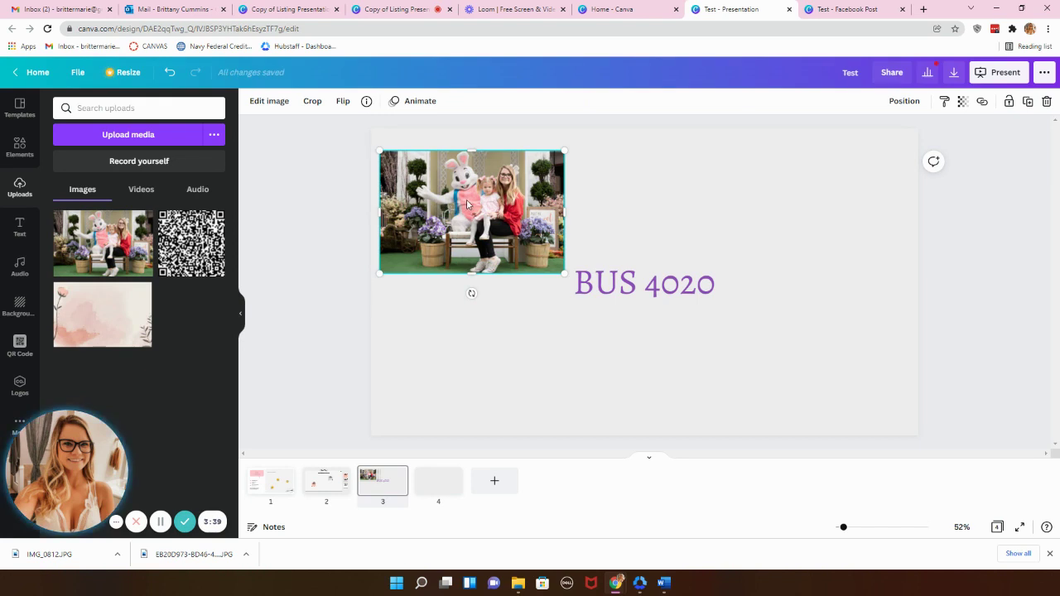
Make the BUS 4020 title pink (#F7A4AB) sampled from the photo, then enlarge it to size 175.
click(676, 286)
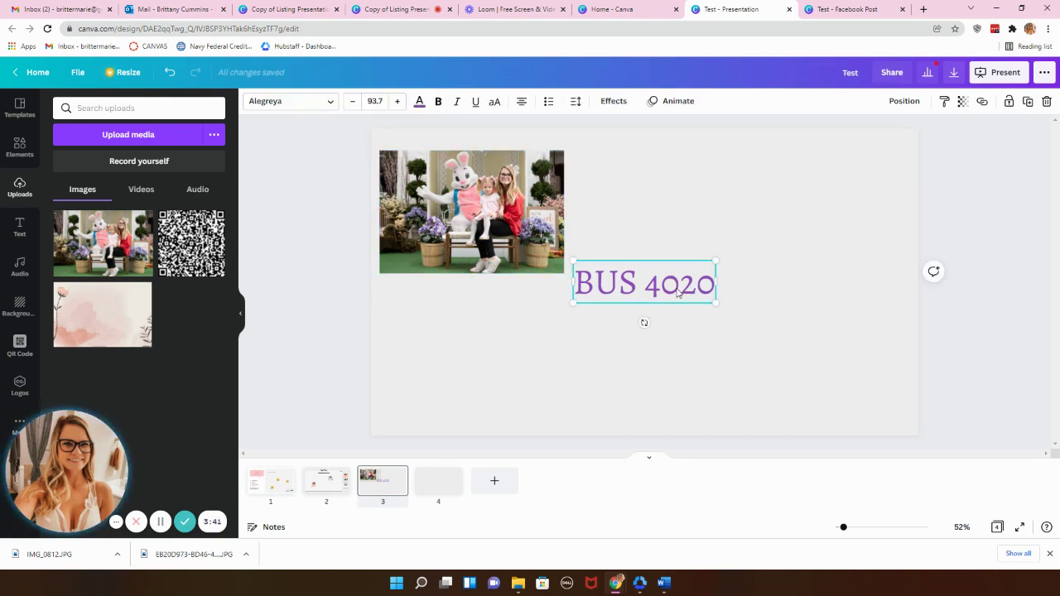
click(419, 104)
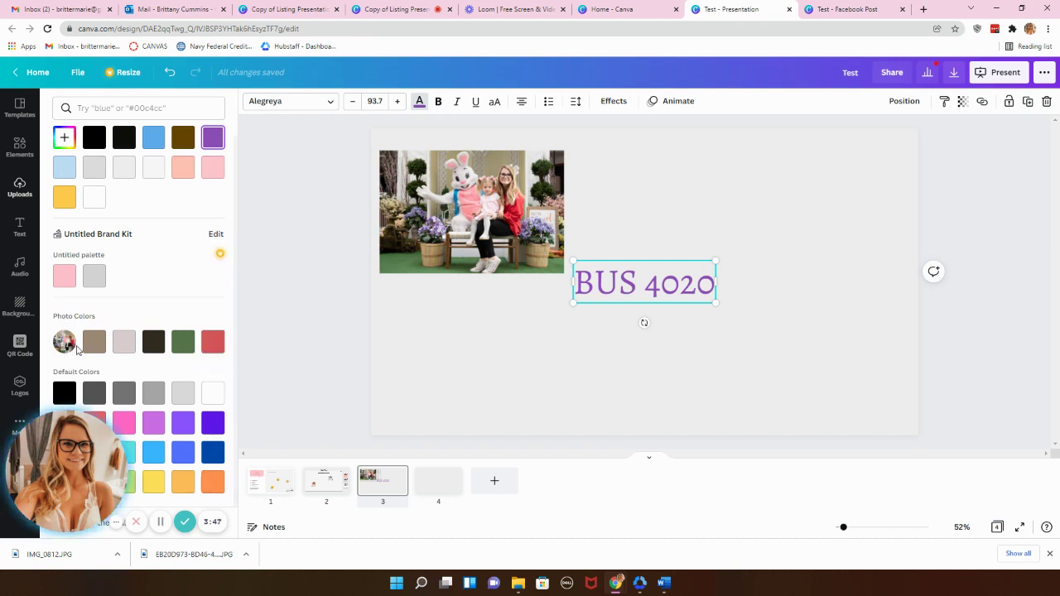
click(213, 342)
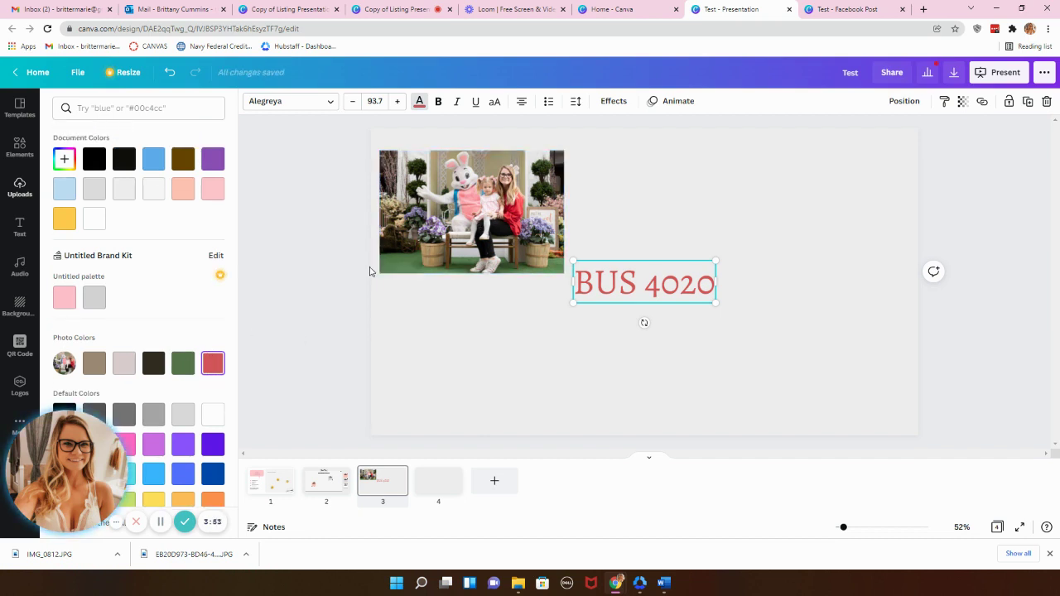
click(66, 160)
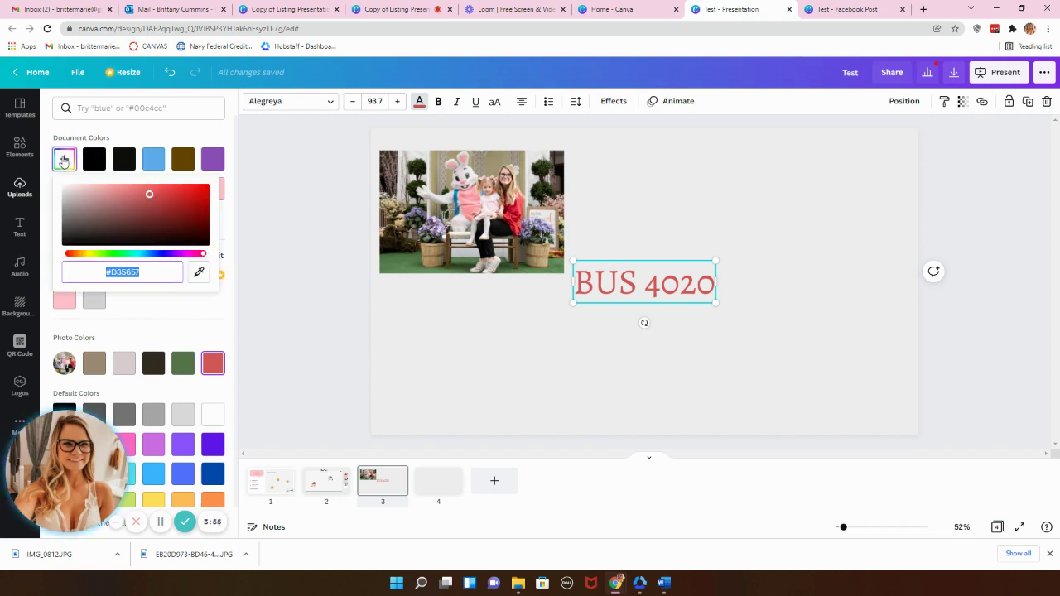
click(199, 275)
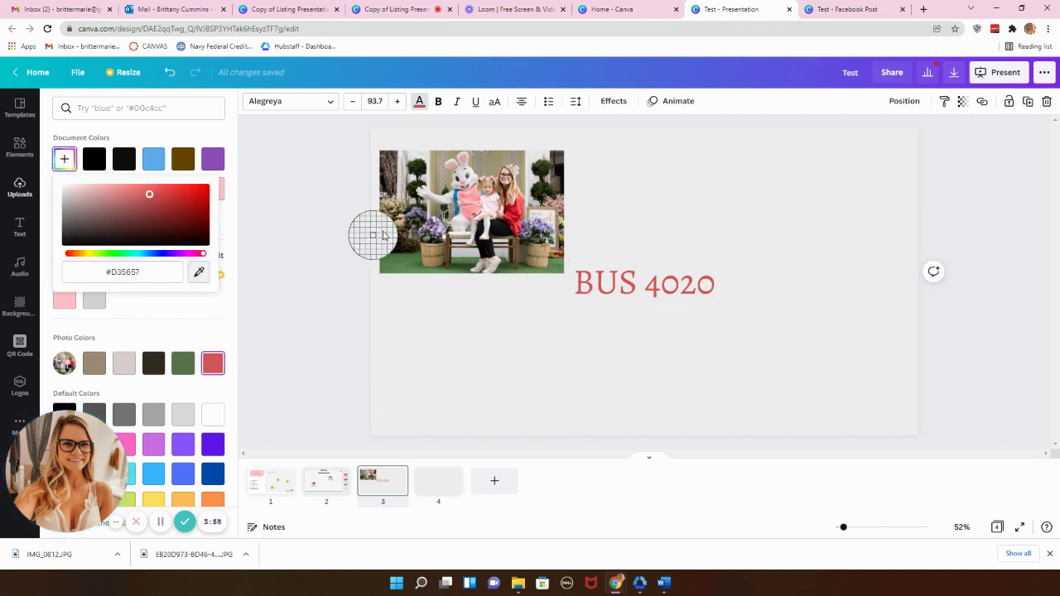
click(469, 202)
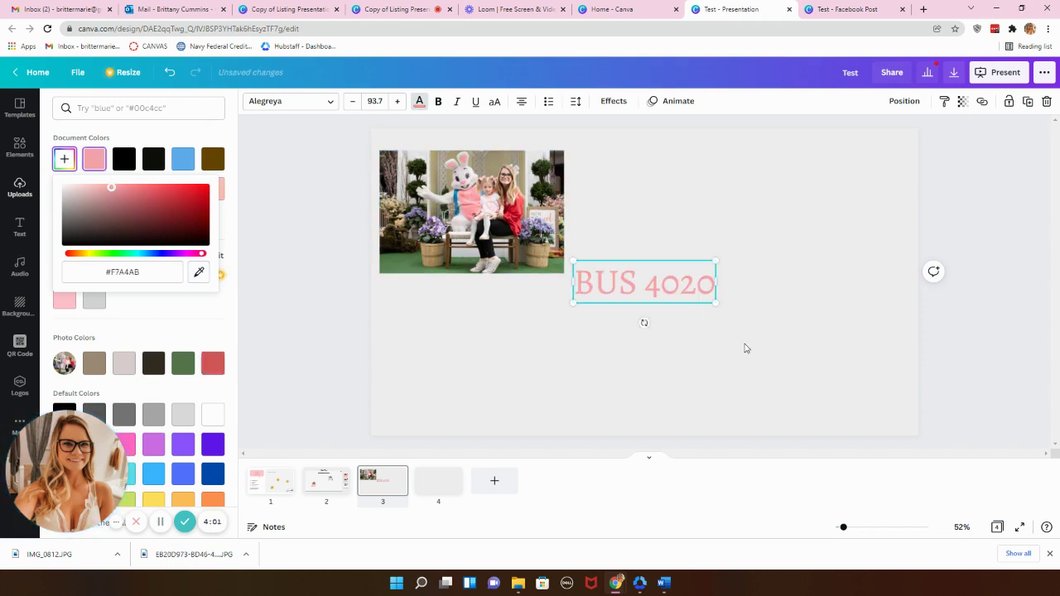
click(690, 305)
drag(687, 299, 862, 254)
drag(755, 255, 762, 238)
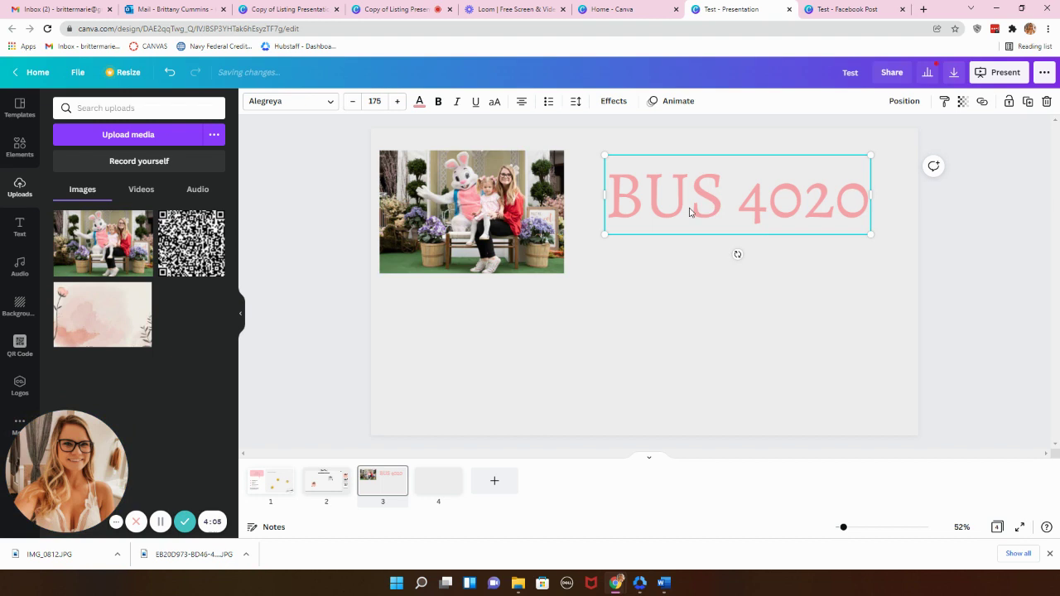
Move the Easter photo down and to the right, then cancel a computer-file upload.
click(469, 226)
drag(468, 226, 485, 300)
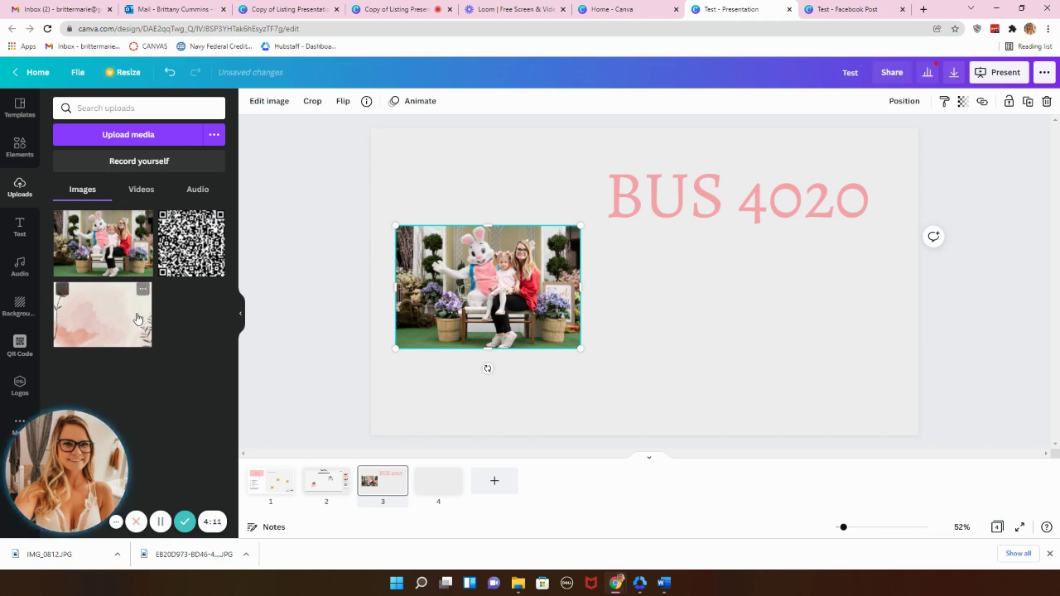
click(147, 138)
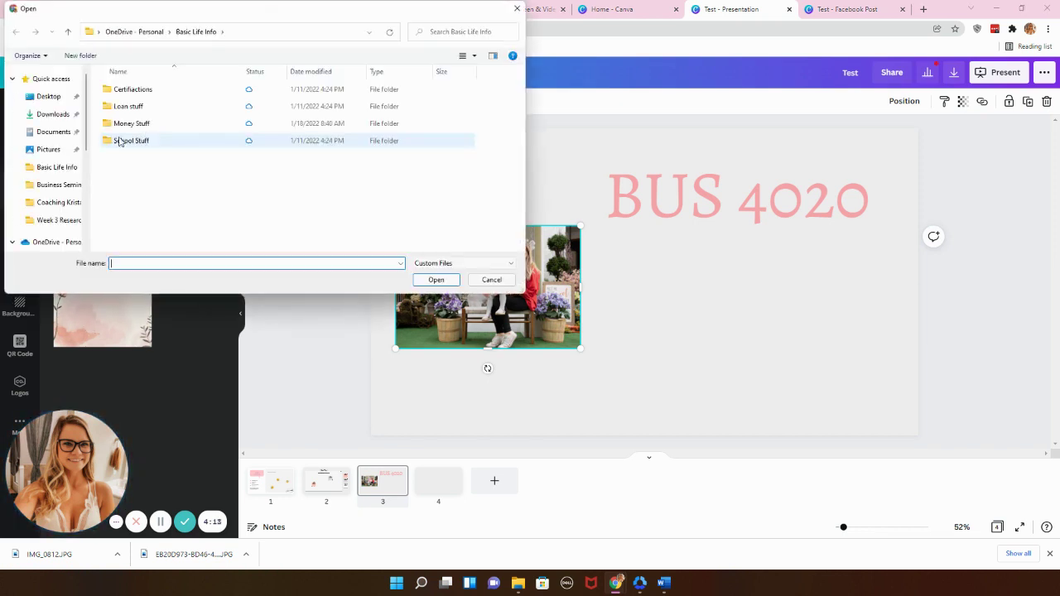
click(490, 282)
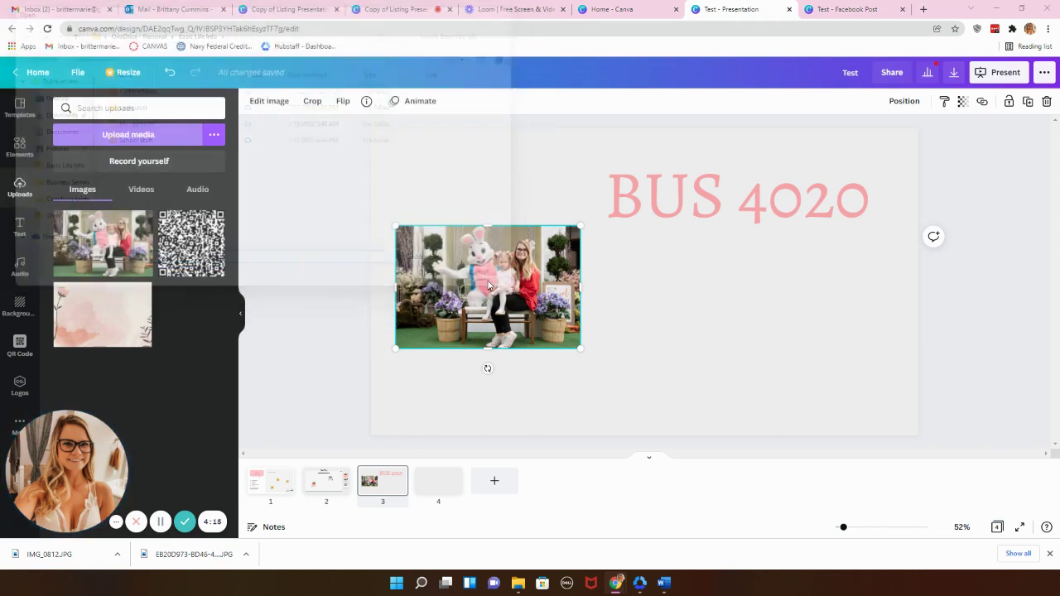
Browse the other upload sources and the Videos and Audio tabs, then return to Images.
click(216, 135)
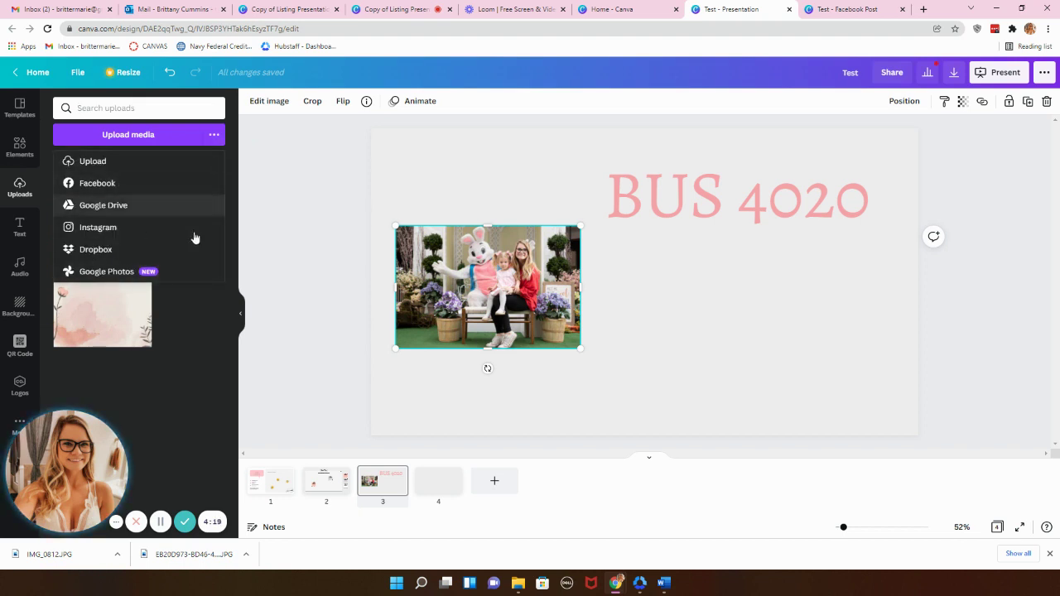
click(214, 134)
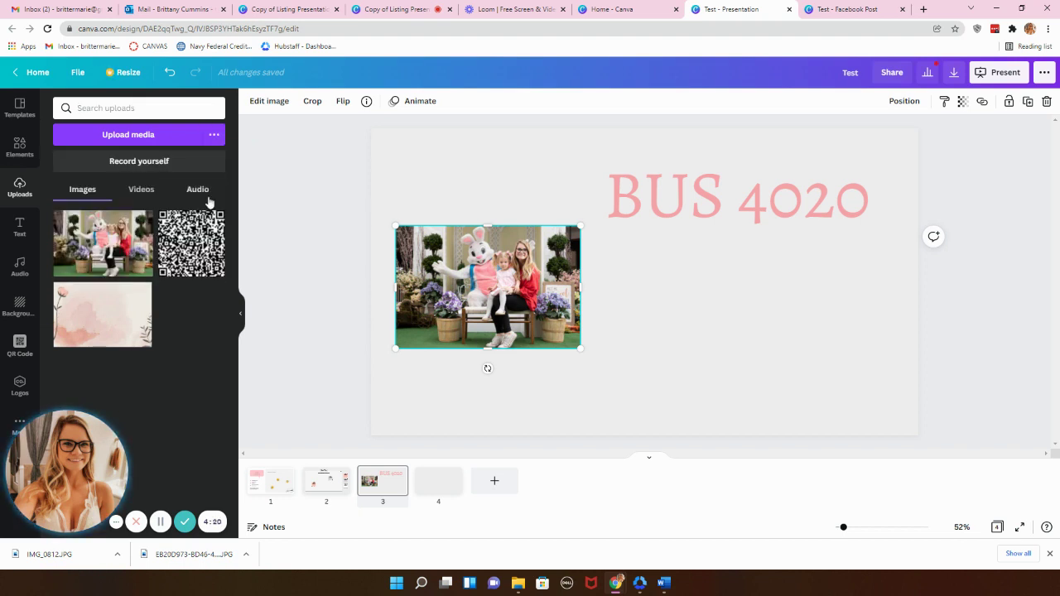
click(142, 189)
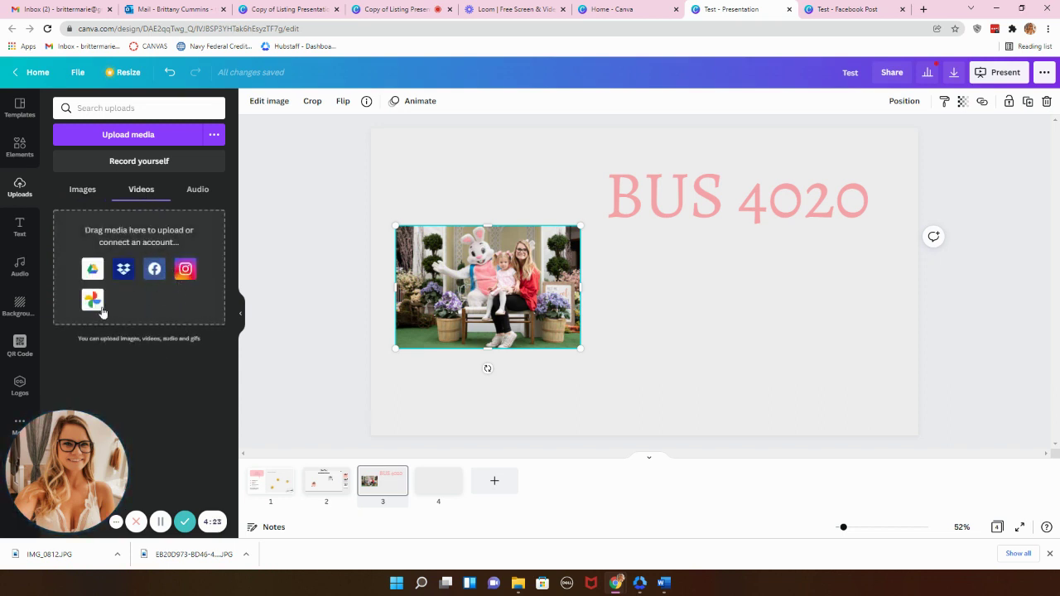
click(196, 190)
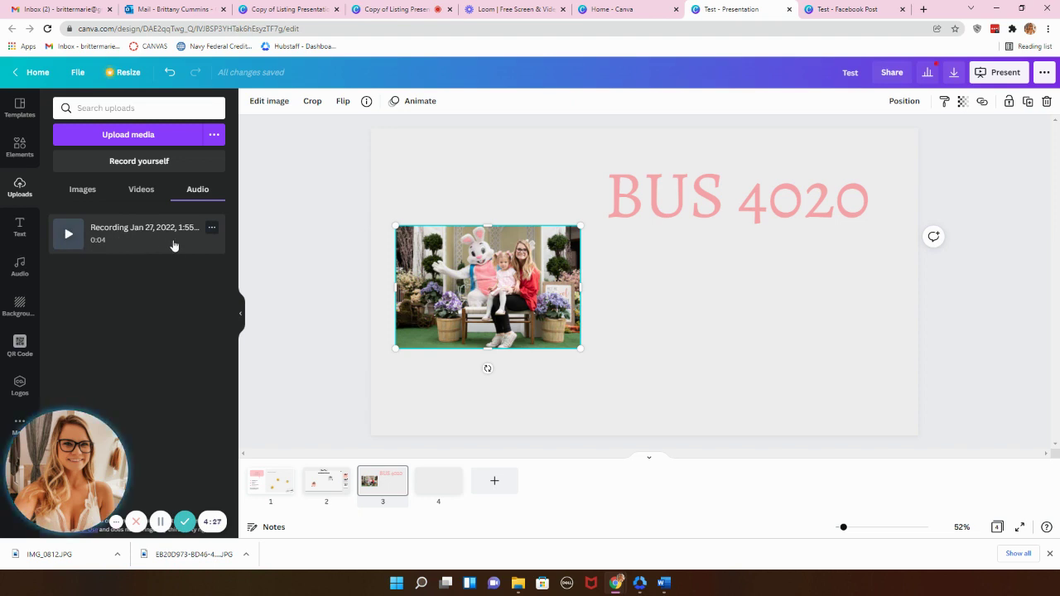
click(82, 190)
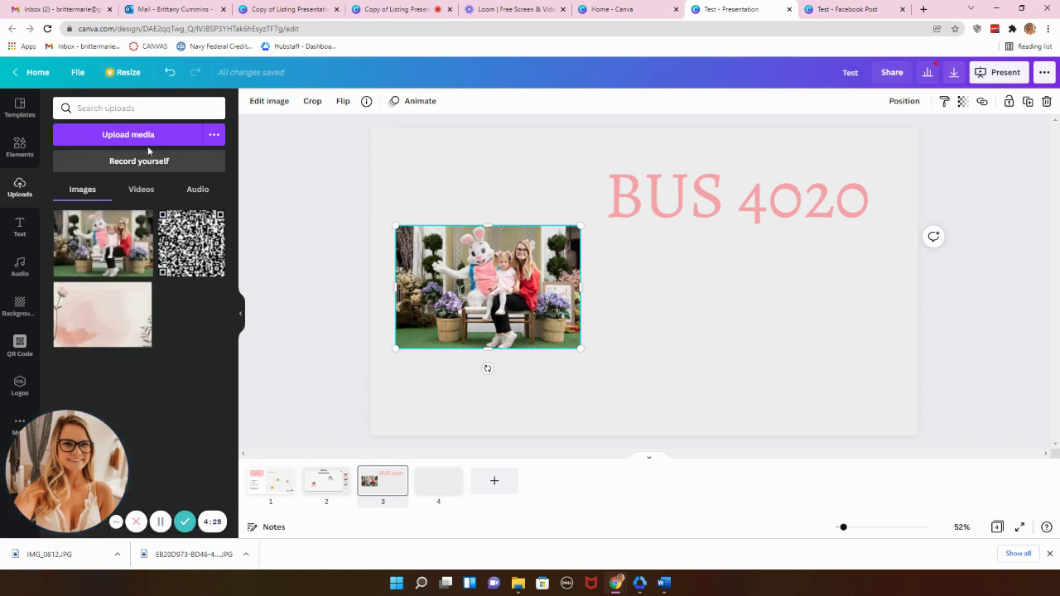
Move the photo up and enlarge it to 1,077 by 719.
drag(487, 299, 494, 255)
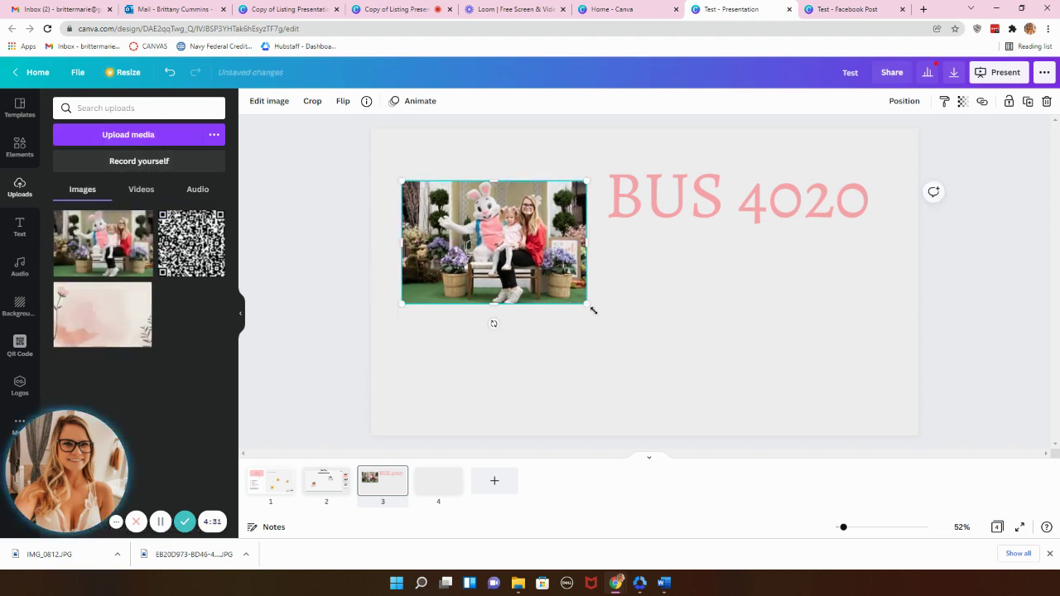
drag(589, 305, 707, 366)
drag(653, 324, 674, 310)
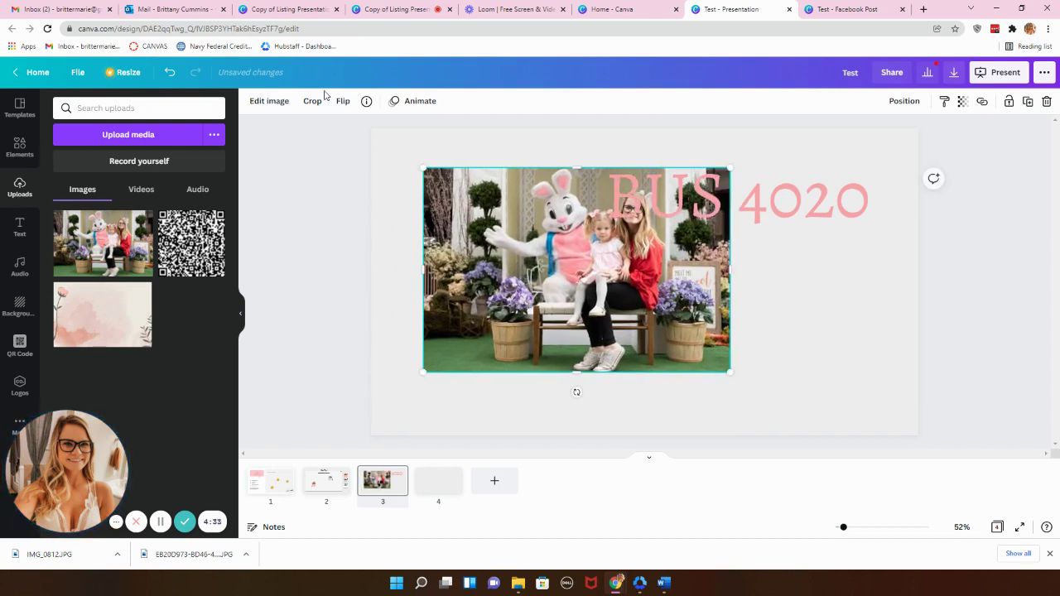
Adjust the photo's brightness and contrast, trying the Whimsical and black-and-white filters.
click(273, 102)
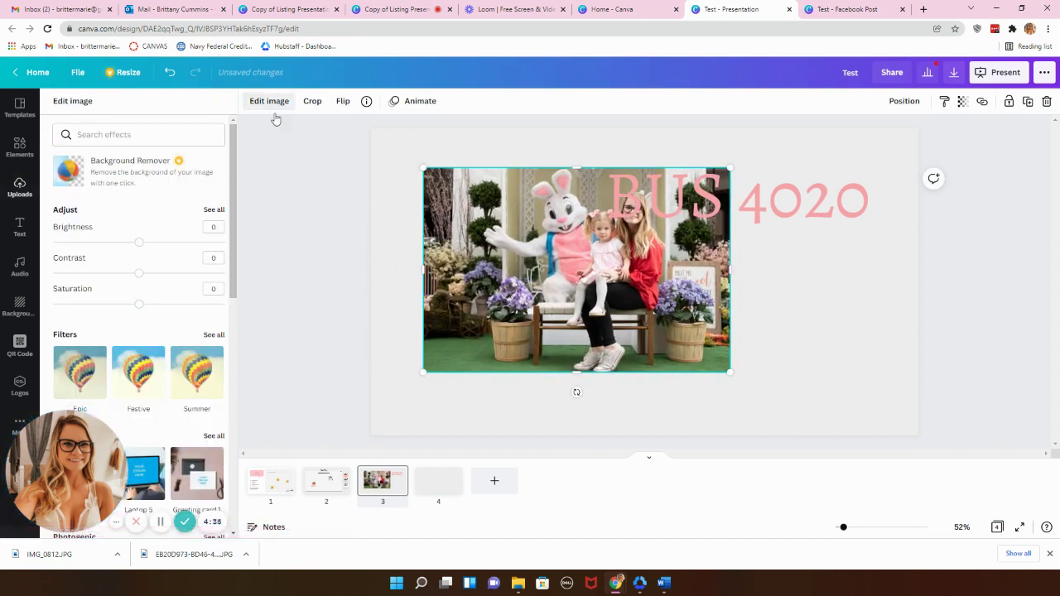
drag(139, 243, 151, 312)
click(214, 336)
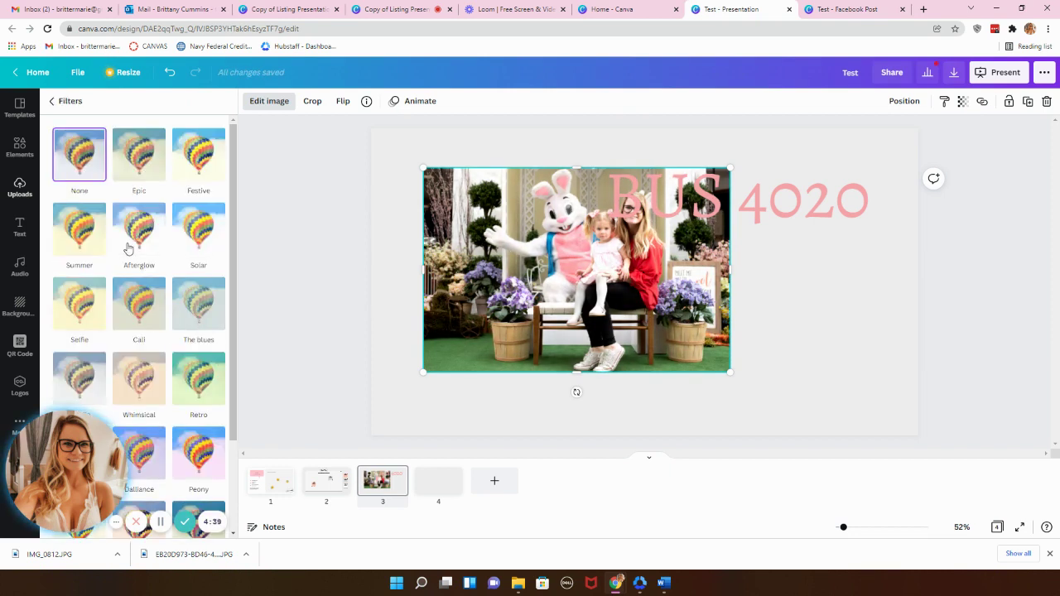
scroll(133, 248, down, 3)
click(142, 269)
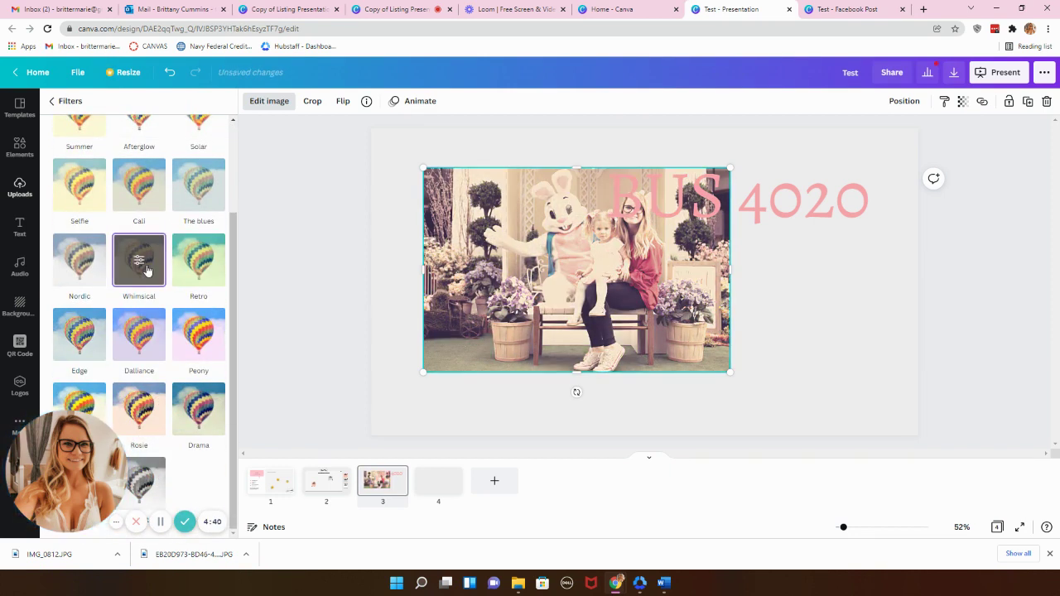
click(152, 466)
scroll(136, 286, up, 3)
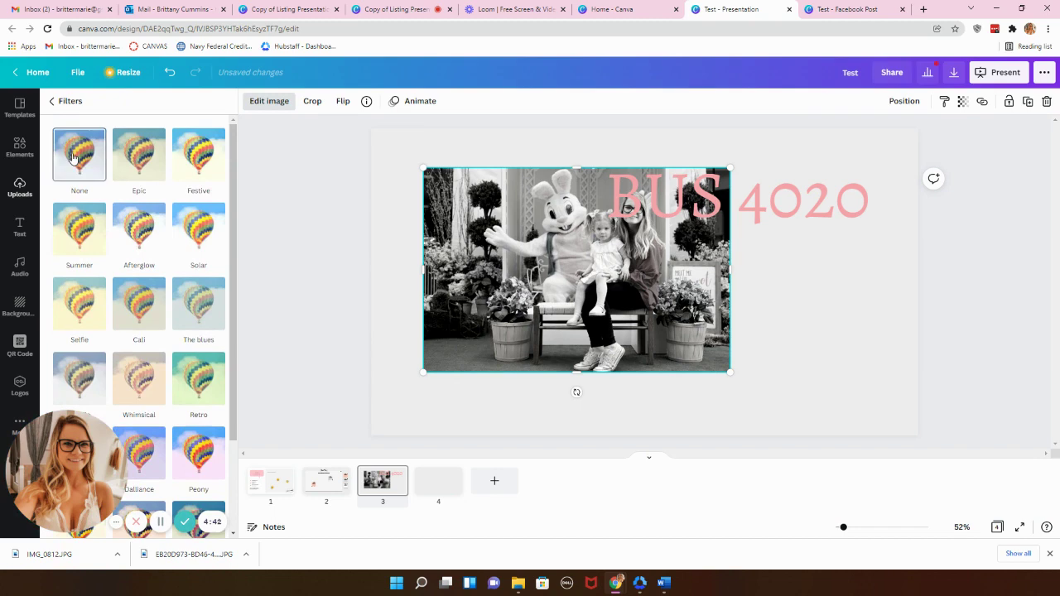
Remove the photo's background with Background Remover.
click(52, 101)
scroll(114, 303, down, 5)
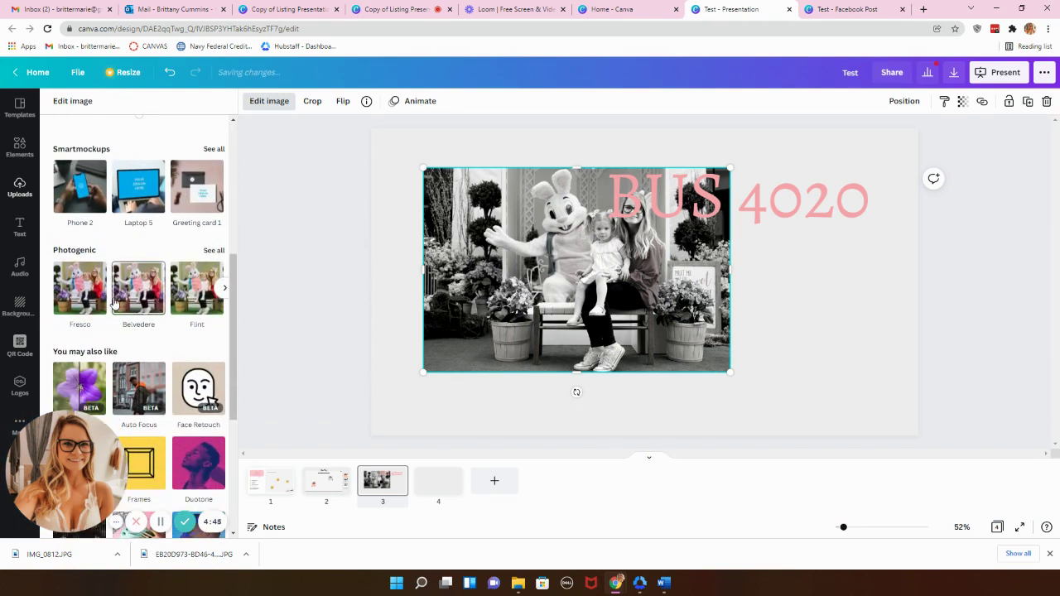
scroll(115, 303, down, 1)
scroll(158, 320, up, 5)
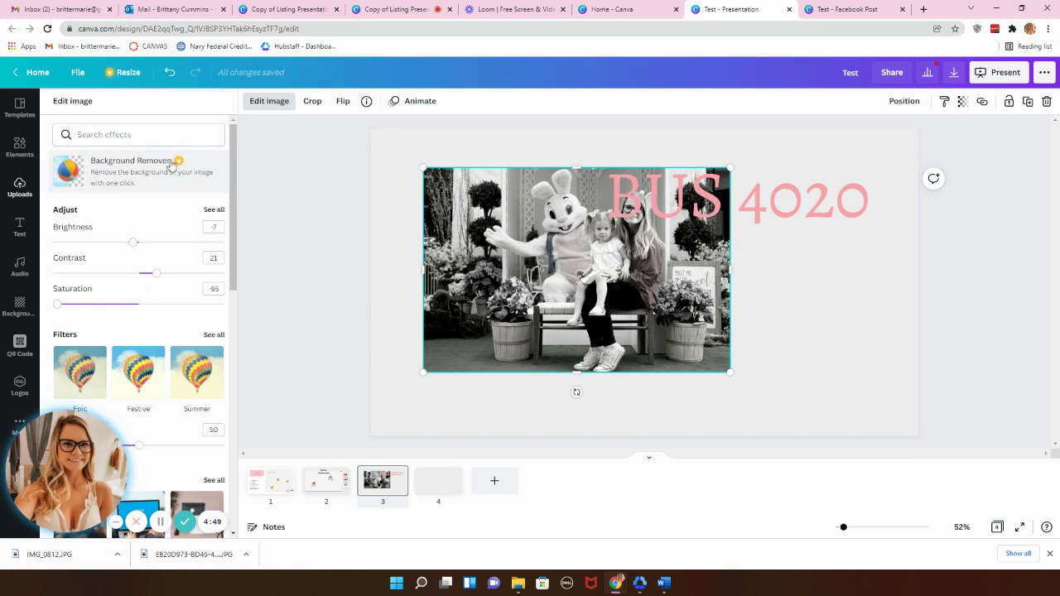
click(79, 175)
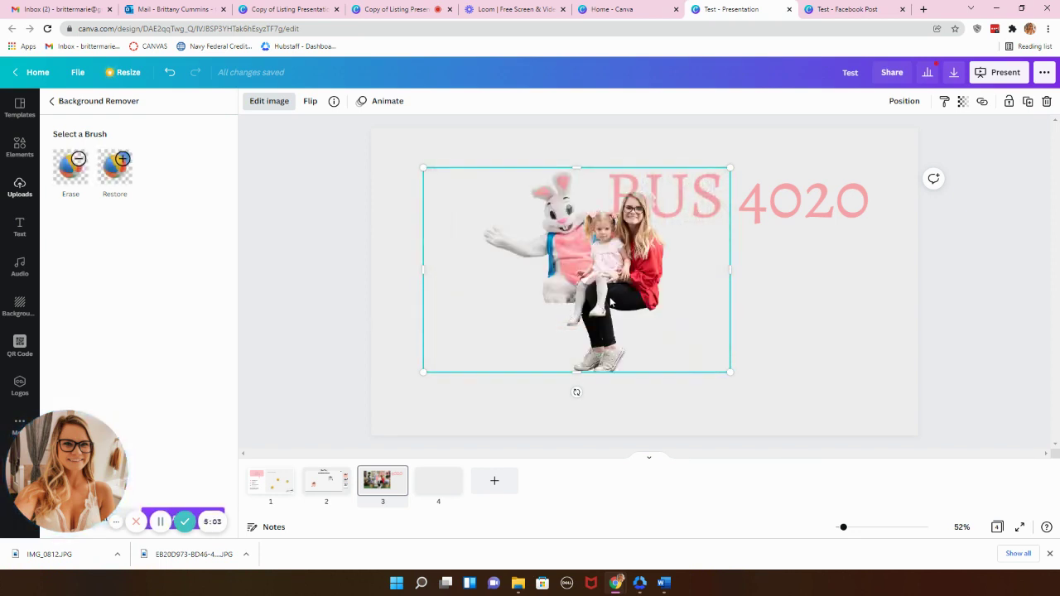
Crop both sides of the cut-out photo, shrink it, and place it bottom-right.
drag(574, 314, 517, 273)
drag(371, 243, 402, 248)
drag(656, 253, 605, 256)
drag(604, 165, 588, 173)
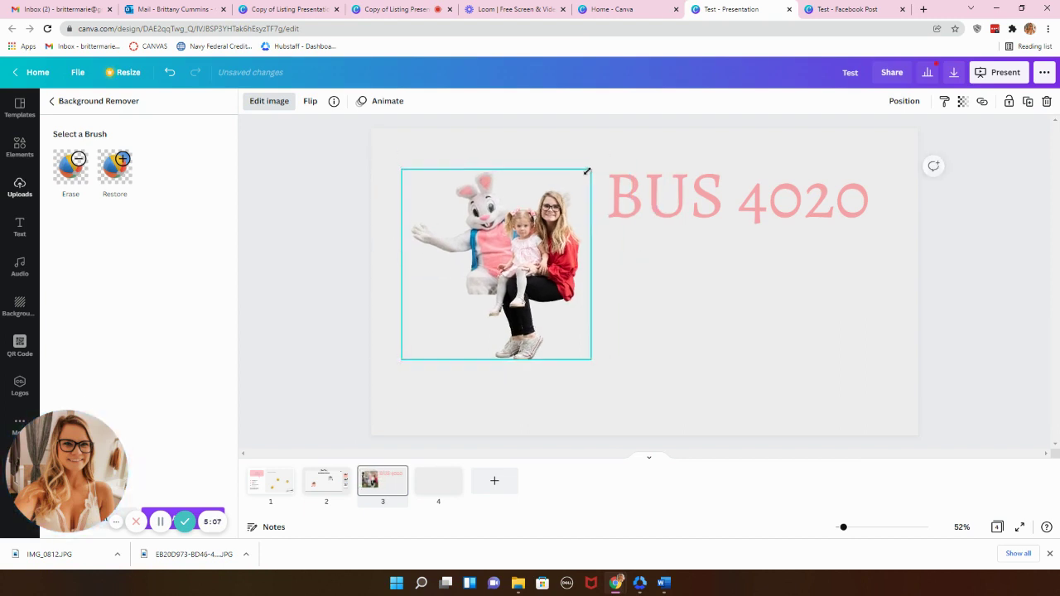
drag(491, 260, 897, 420)
click(972, 407)
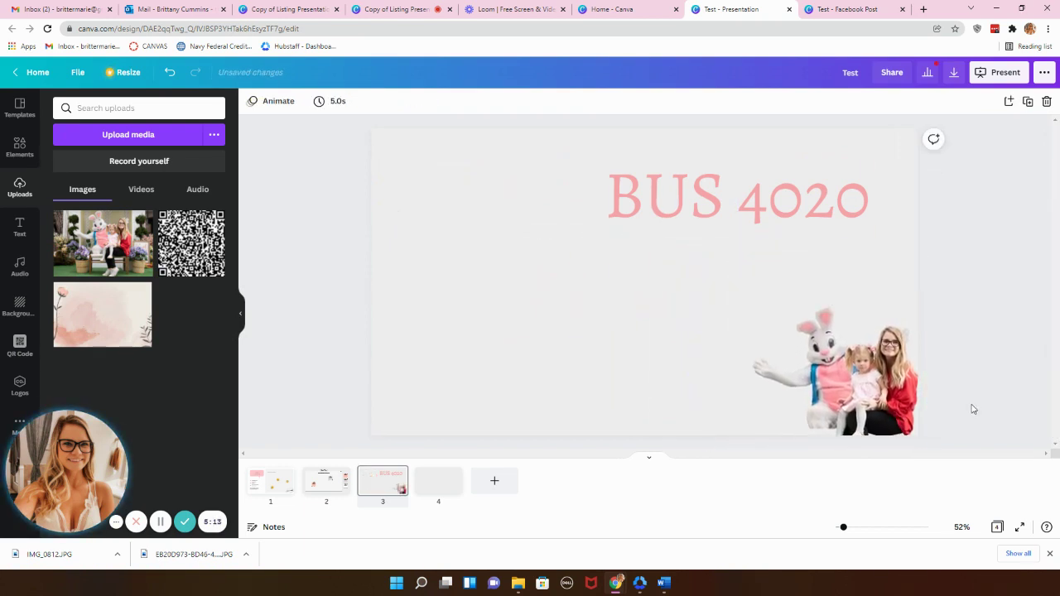
Move the BUS 4020 title to the slide's left and enlarge its text box.
drag(740, 201, 515, 197)
drag(657, 238, 778, 273)
click(983, 346)
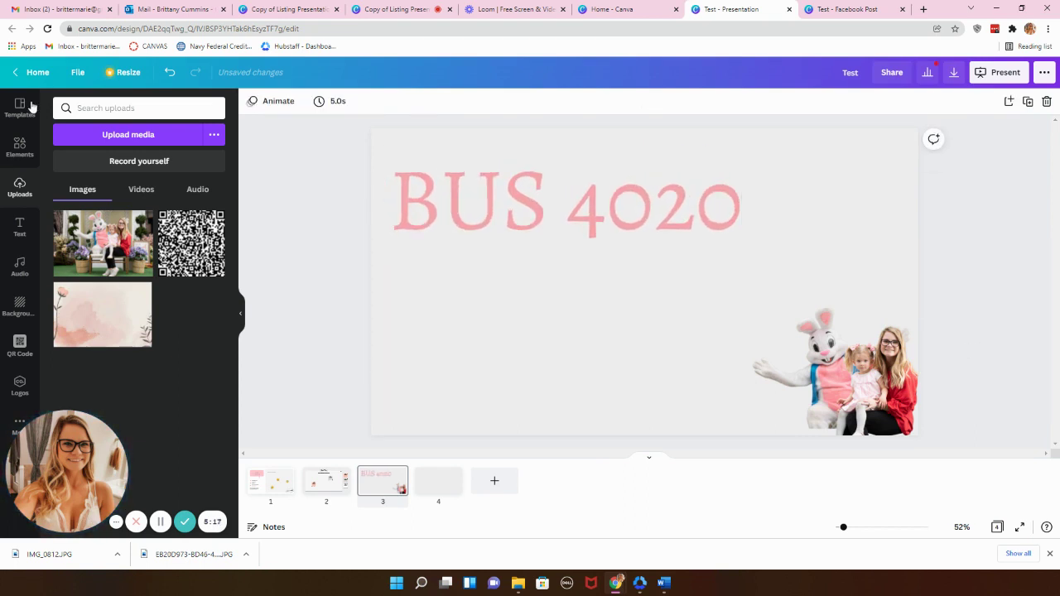
Add a pink square from Elements to the slide.
click(25, 149)
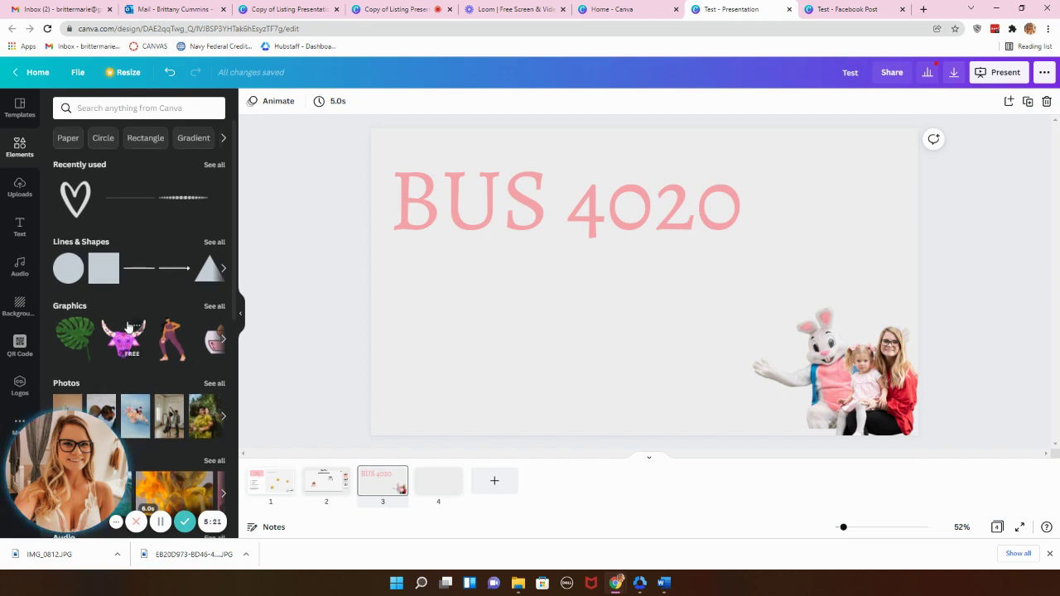
scroll(125, 321, down, 3)
scroll(125, 321, up, 3)
click(93, 274)
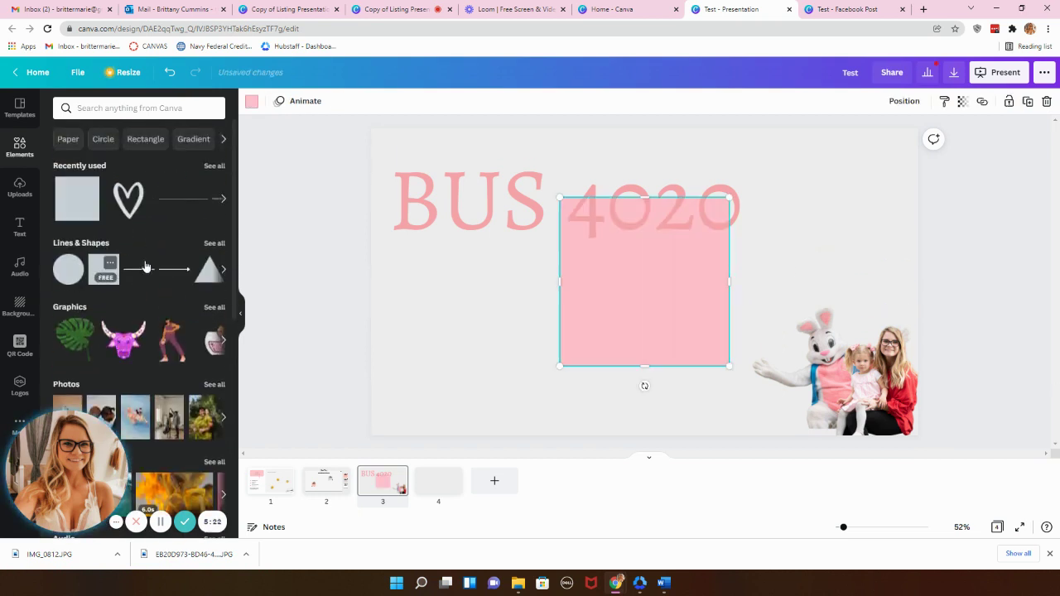
click(251, 100)
Stretch the square into a full-width bottom bar and send it behind the family photo.
drag(651, 322, 453, 351)
drag(439, 266, 432, 399)
drag(542, 415, 933, 418)
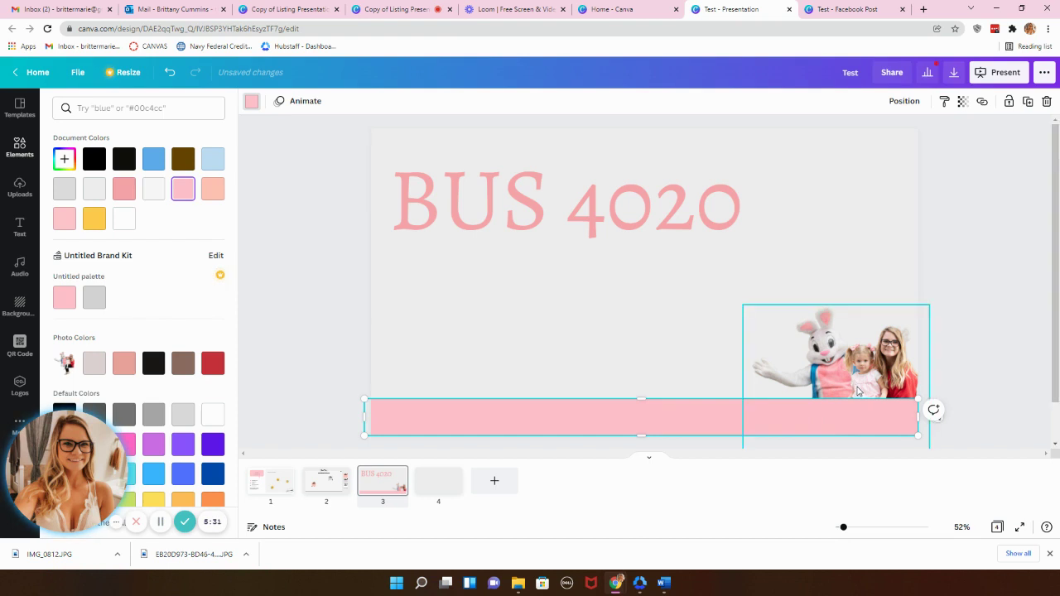
right_click(713, 418)
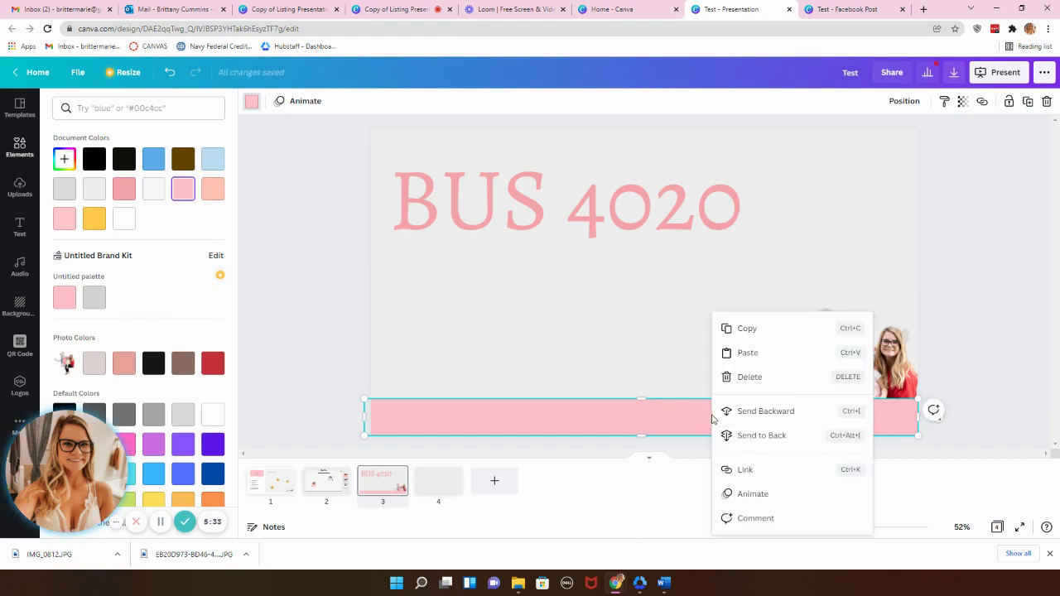
click(737, 411)
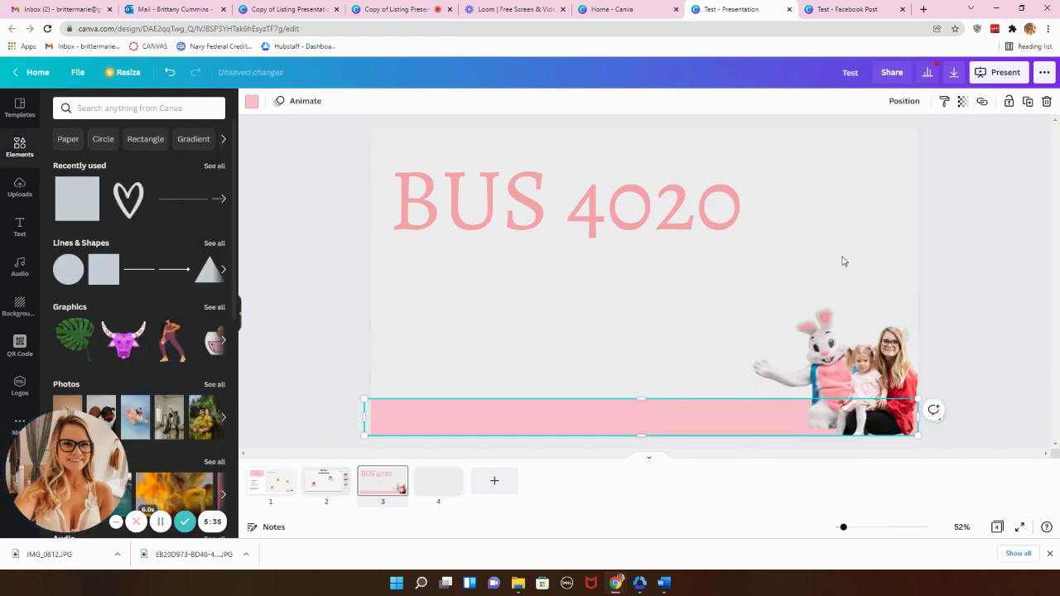
click(843, 261)
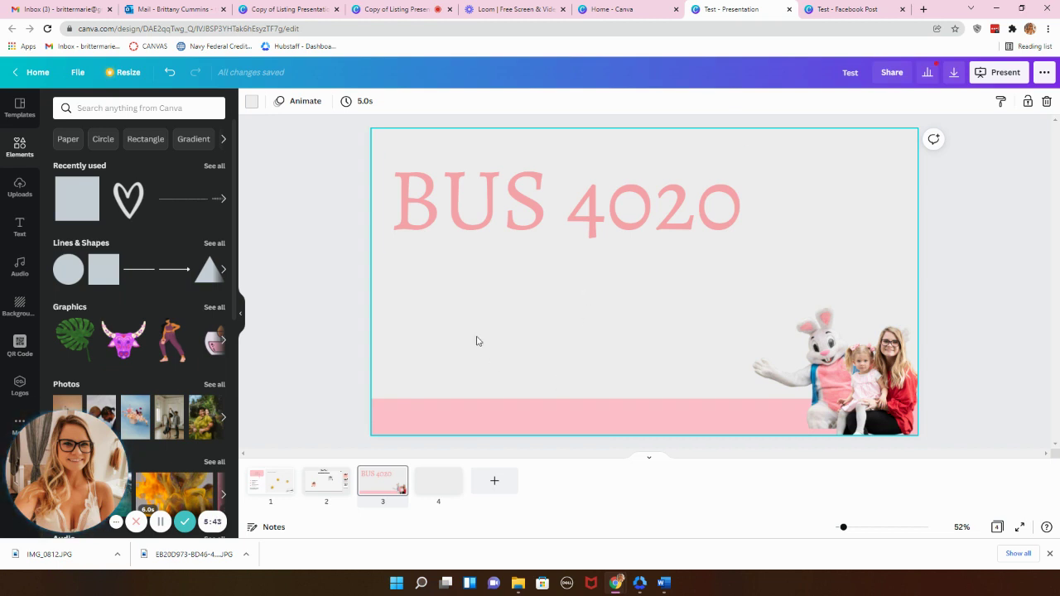
Give the page the Stomp animation after previewing Rise.
click(307, 101)
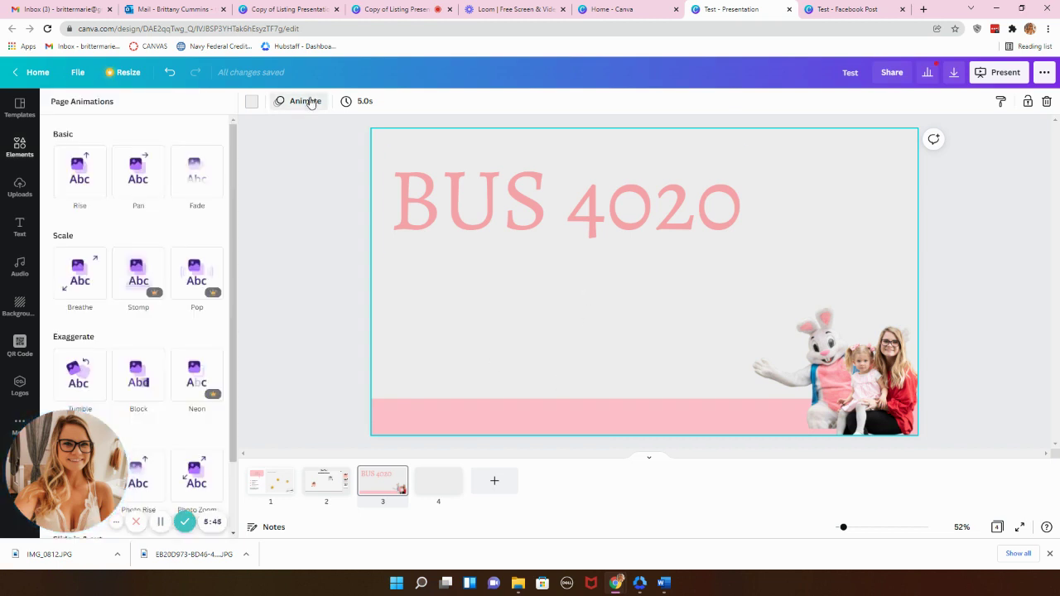
click(67, 195)
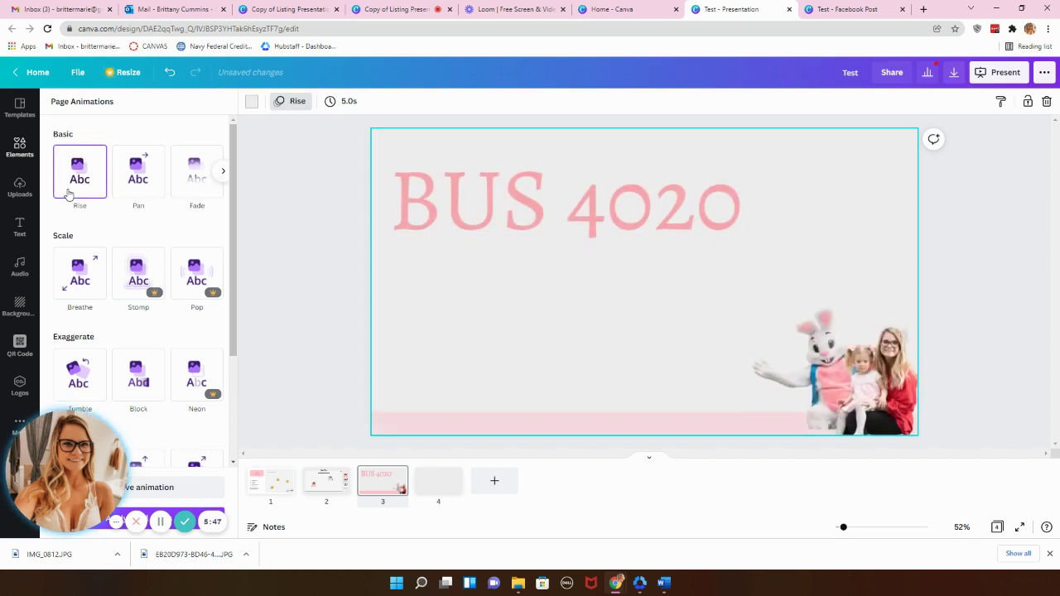
click(143, 278)
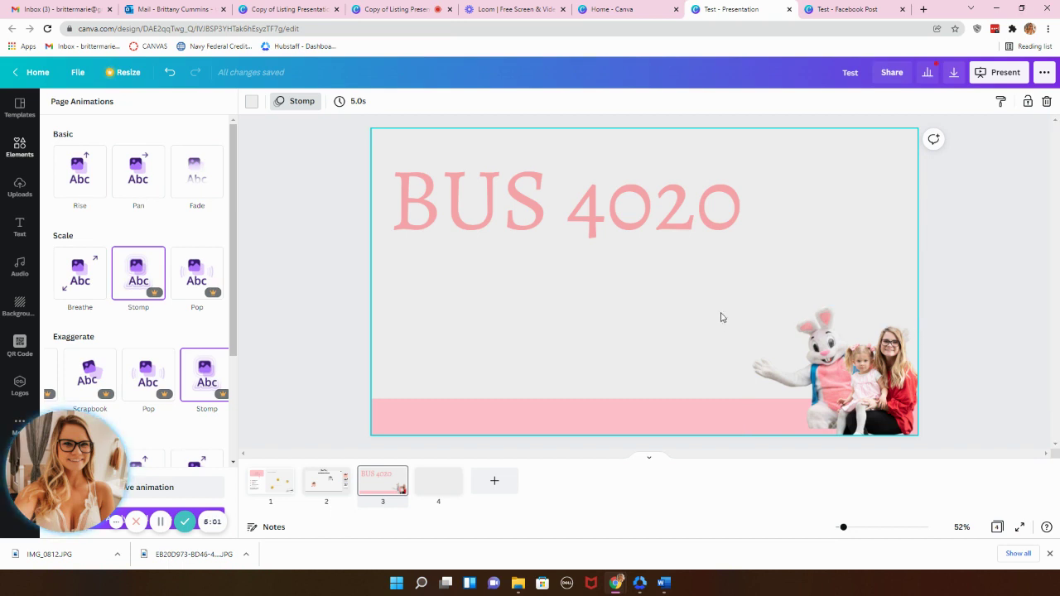
Apply the Fade text animation to the BUS 4020 title after trying Pan.
click(652, 204)
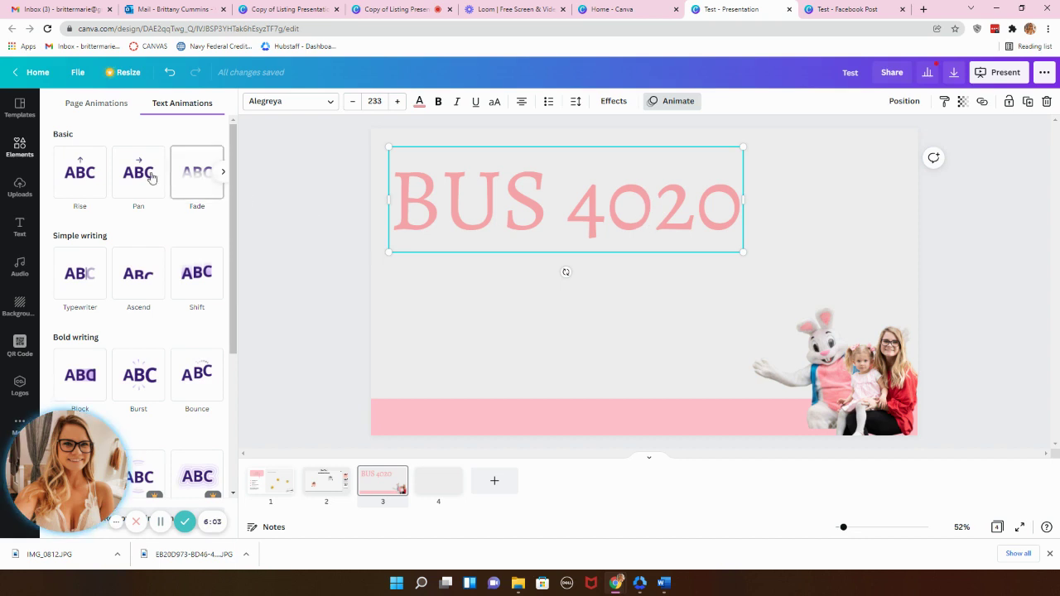
click(149, 176)
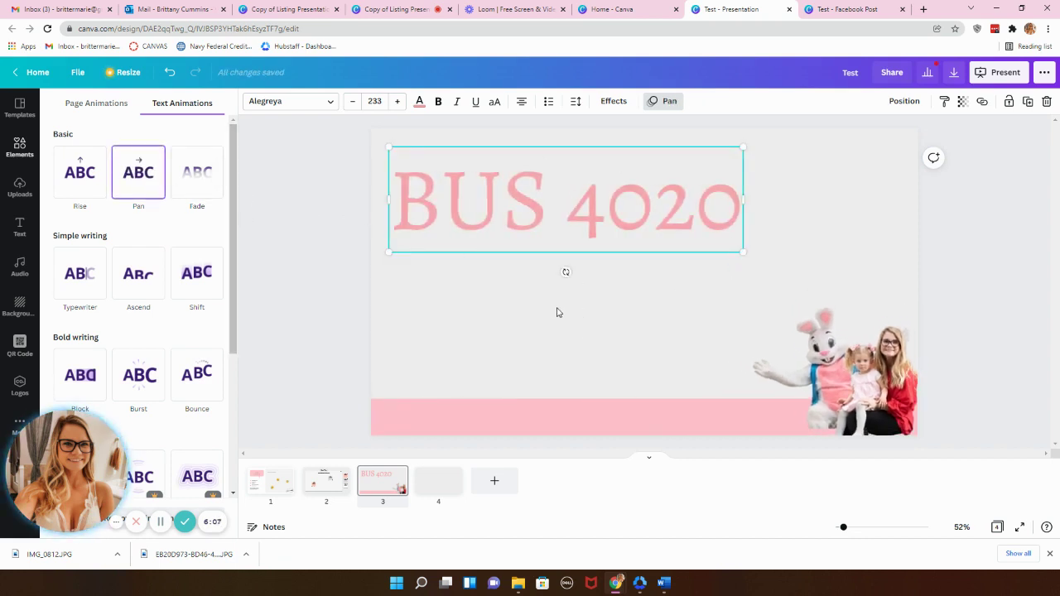
click(189, 176)
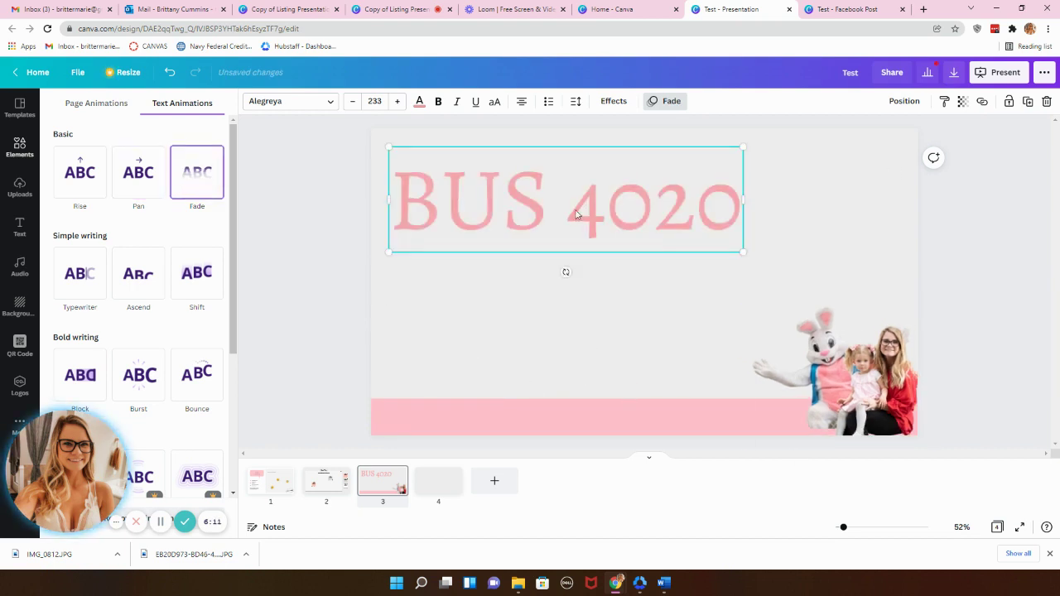
click(586, 335)
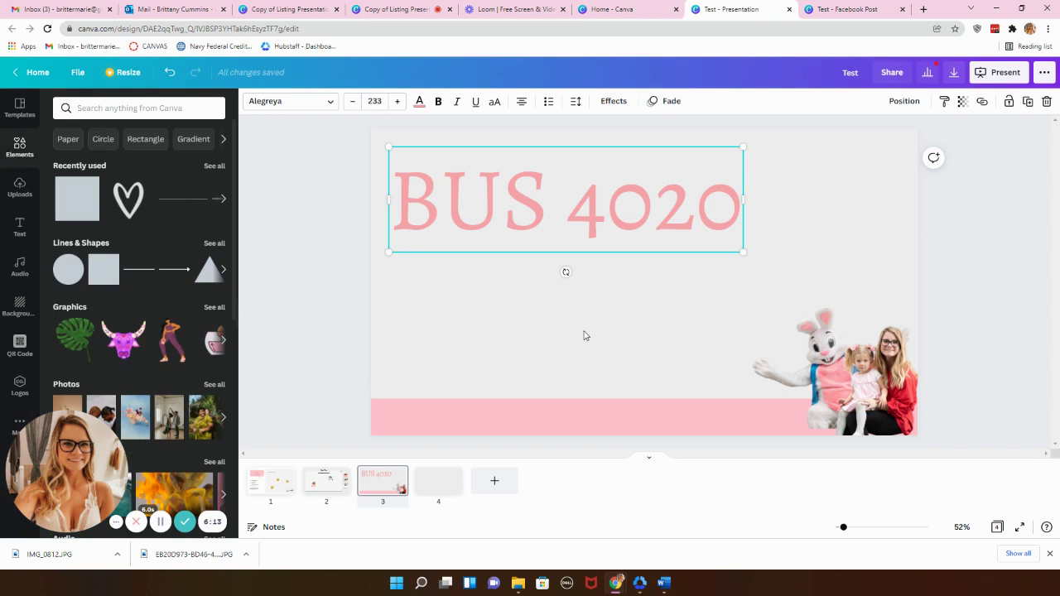
Try Neon, Background and Echo effects on the BUS 4020 title, then reset Style to None.
click(634, 203)
click(614, 103)
click(142, 322)
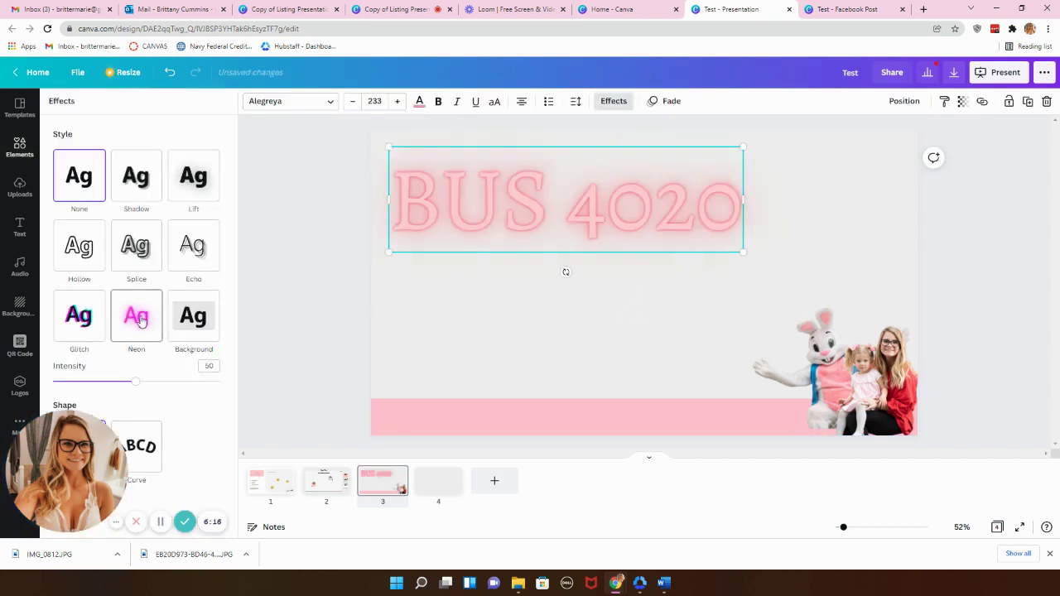
click(192, 318)
click(203, 261)
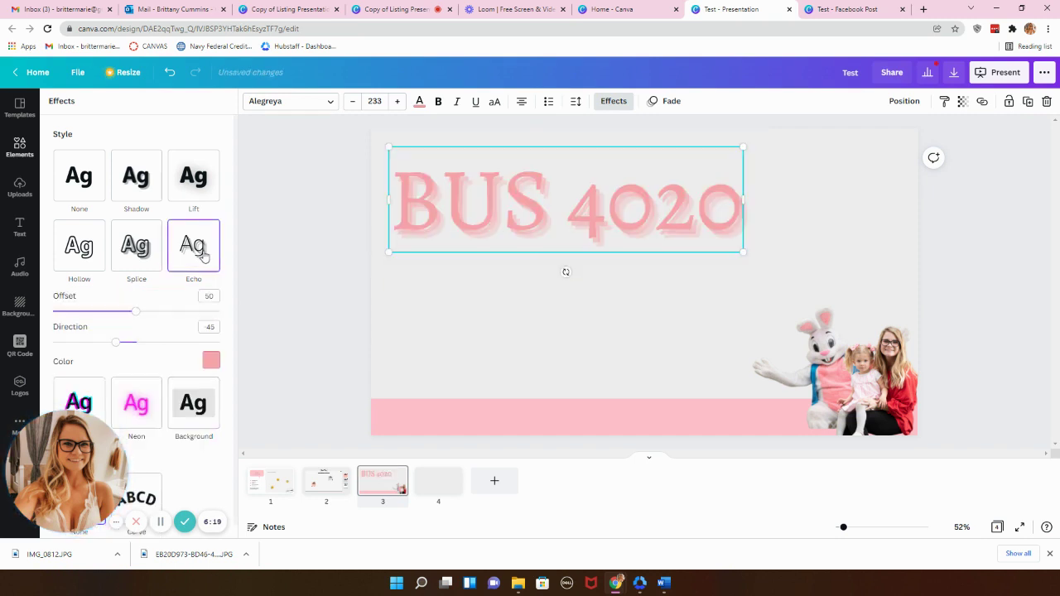
click(89, 177)
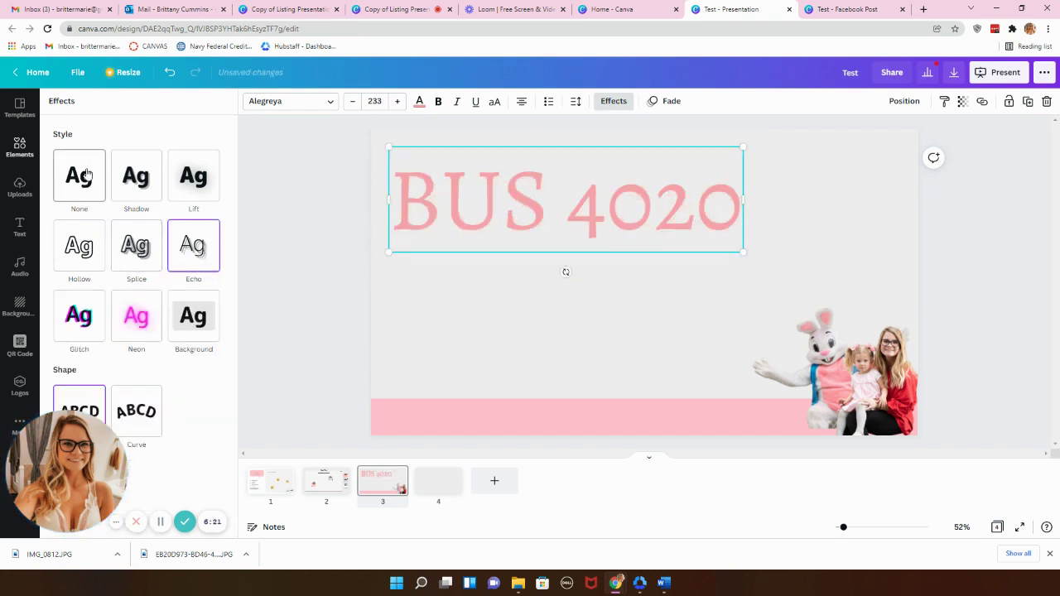
Try a -100 Curve on the title, set Shape back to None, and nudge it slightly right.
click(136, 412)
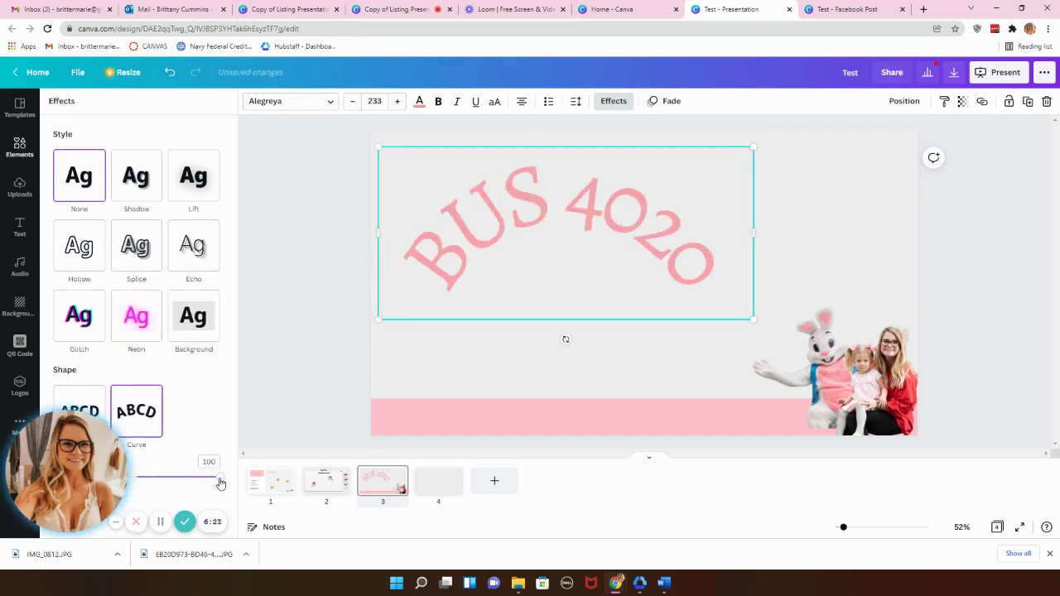
drag(221, 483, 58, 478)
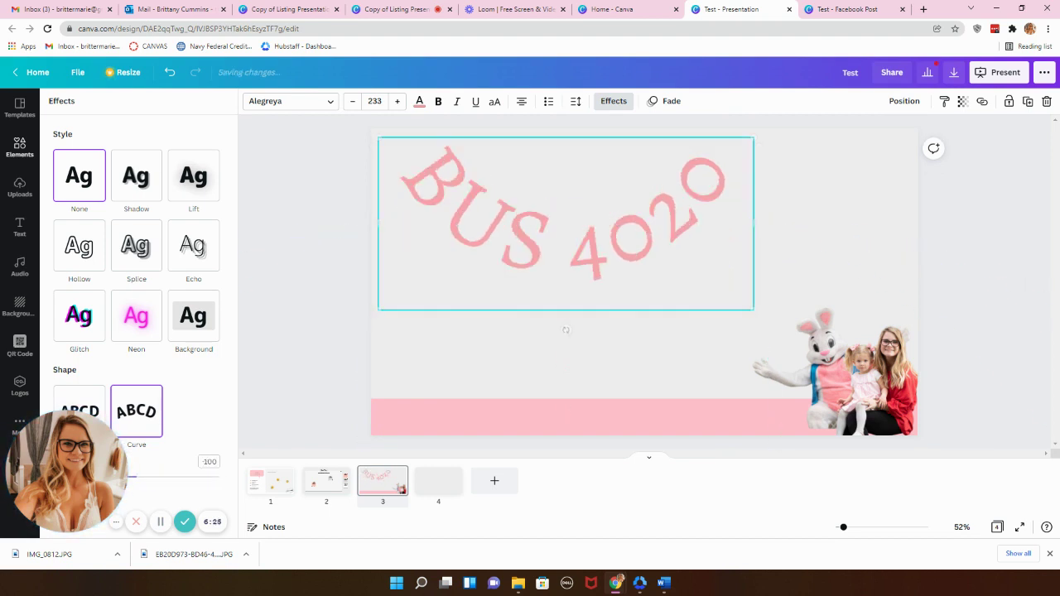
click(99, 412)
click(618, 237)
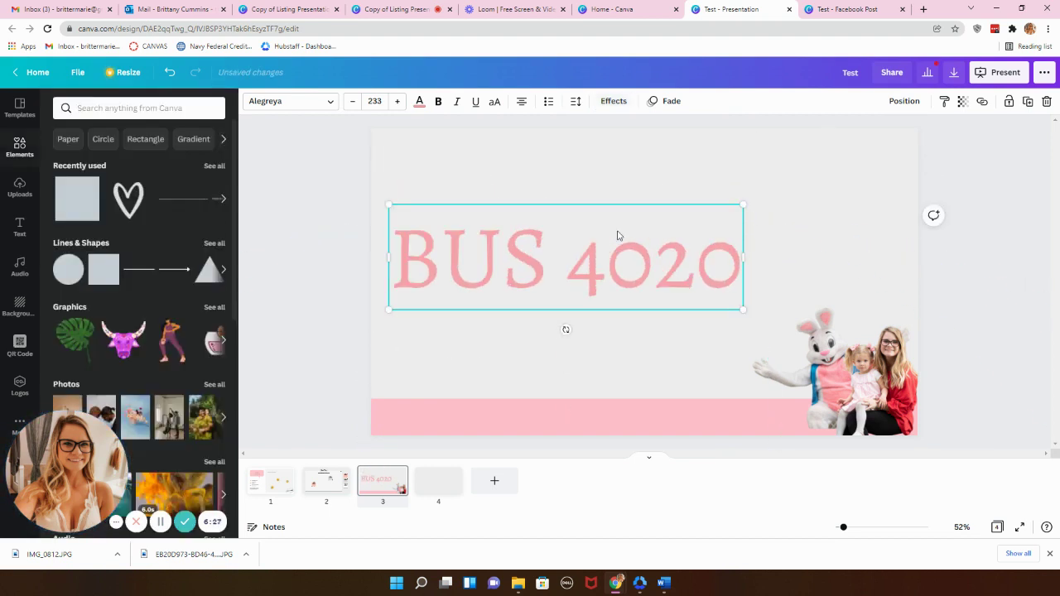
mouse_move(618, 237)
mouse_down()
mouse_move(608, 221)
mouse_move(616, 199)
mouse_move(627, 219)
mouse_up()
Set up a Present and record session and open the recording studio.
click(902, 165)
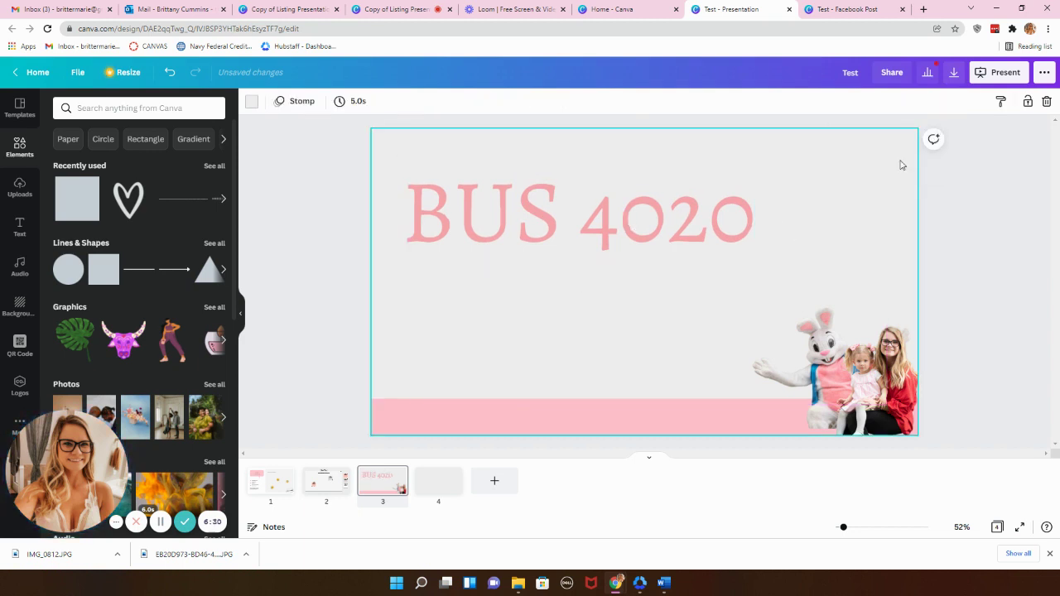
click(1011, 74)
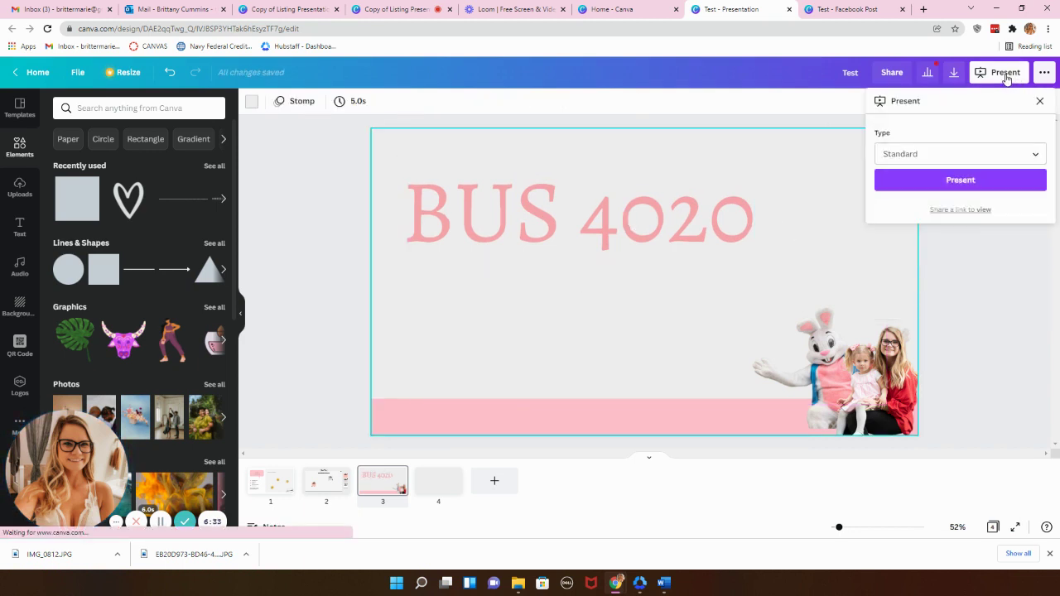
click(968, 153)
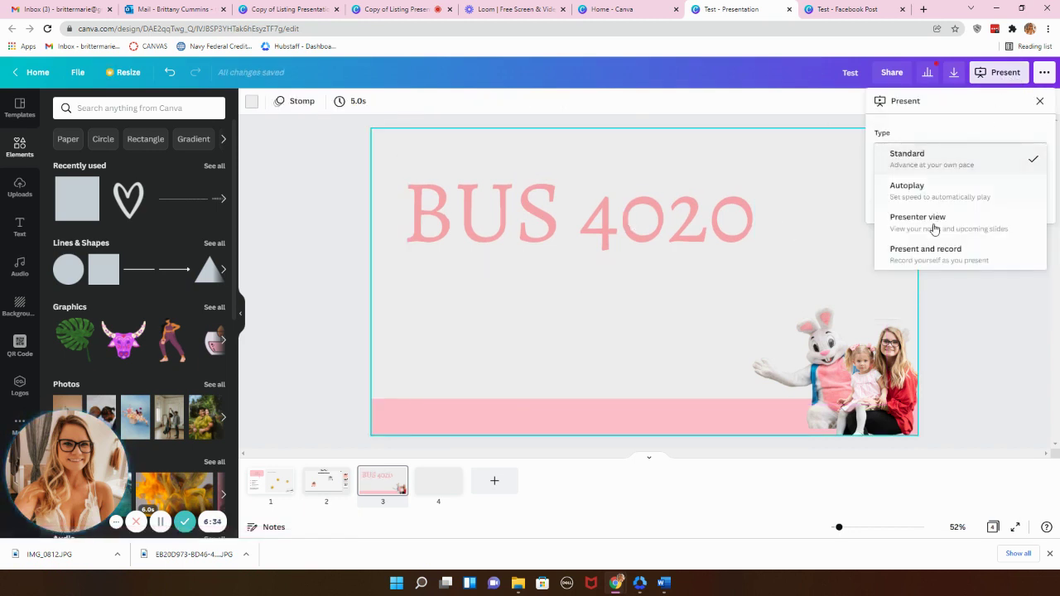
click(929, 267)
click(960, 183)
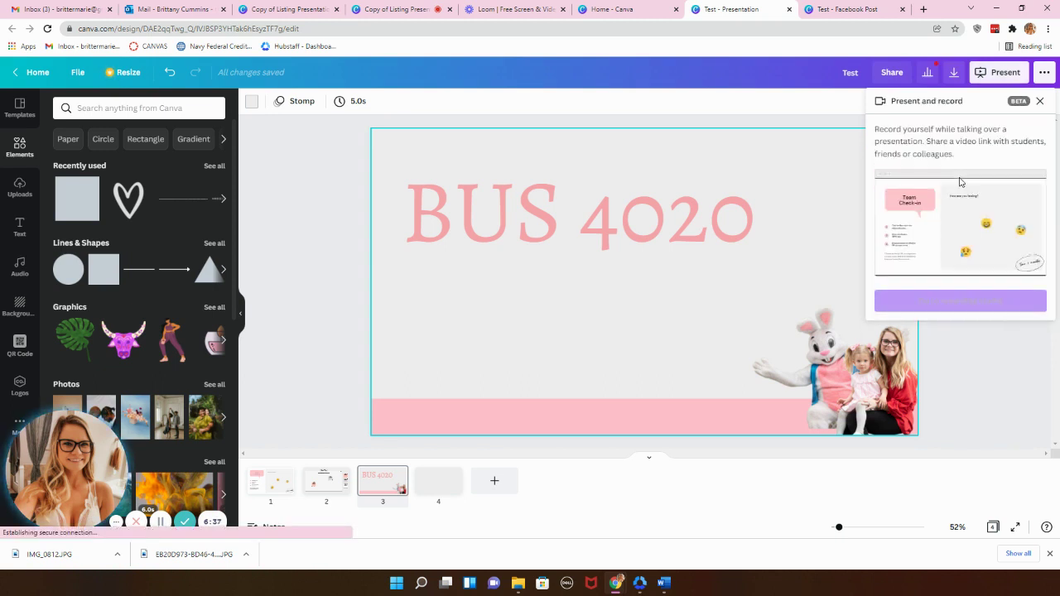
click(940, 308)
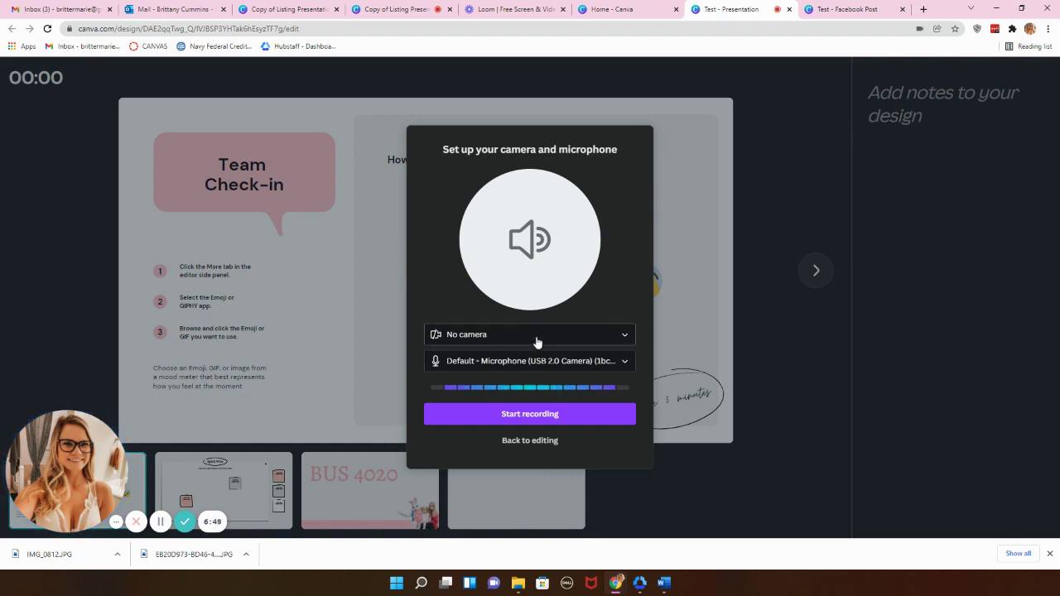
Record through the Quick Wins and BUS 4020 slides, then discard the take and return to editing.
click(518, 423)
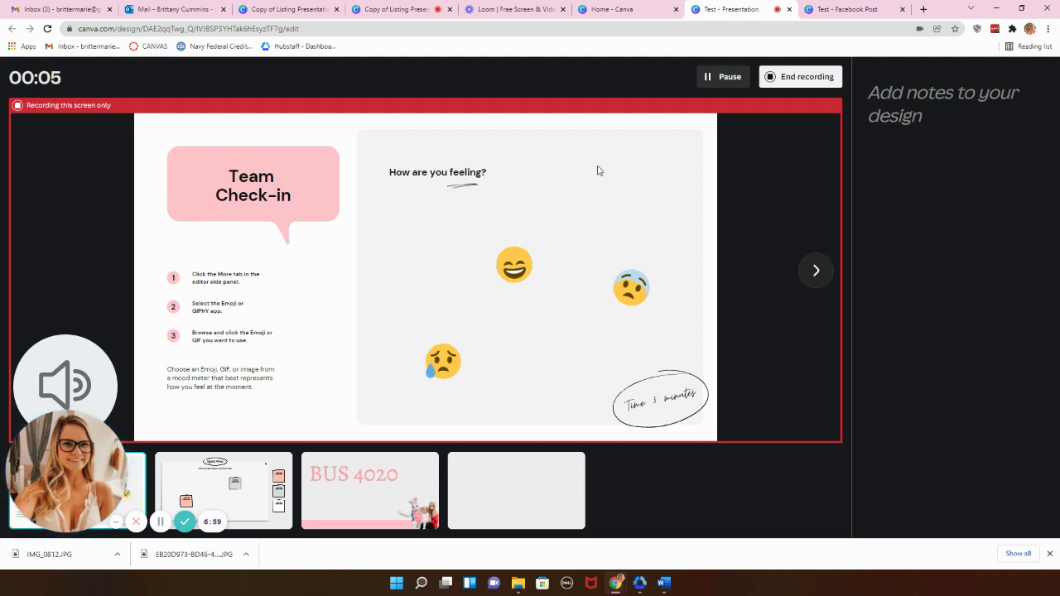
click(816, 272)
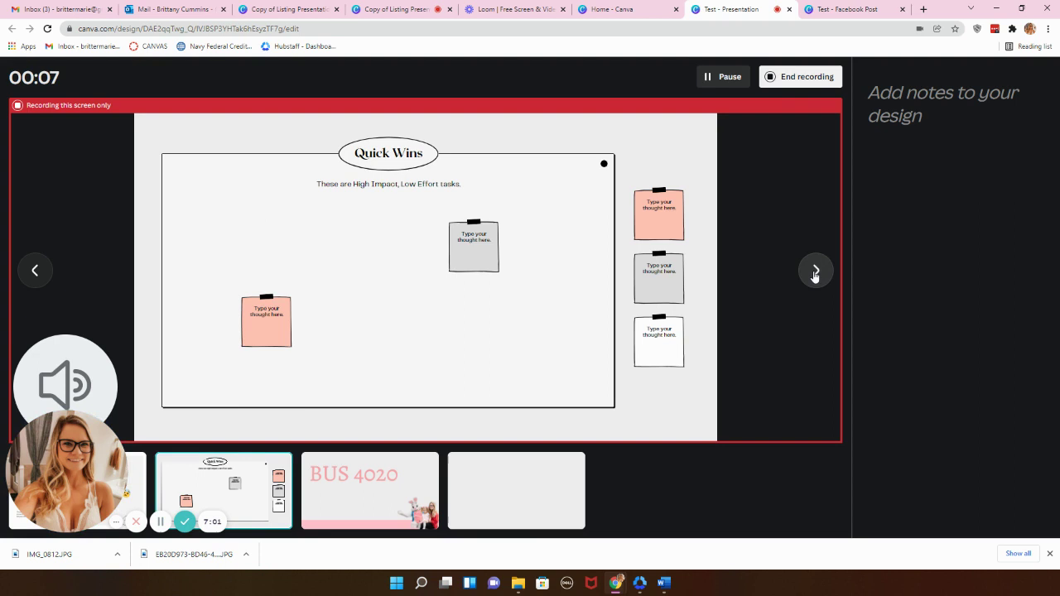
click(816, 272)
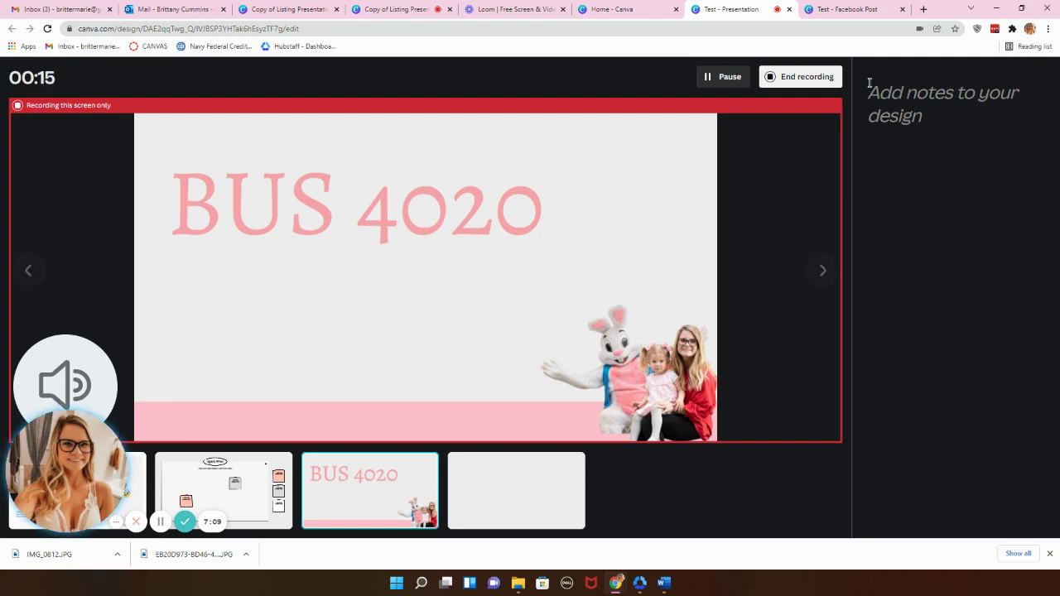
click(803, 77)
click(532, 343)
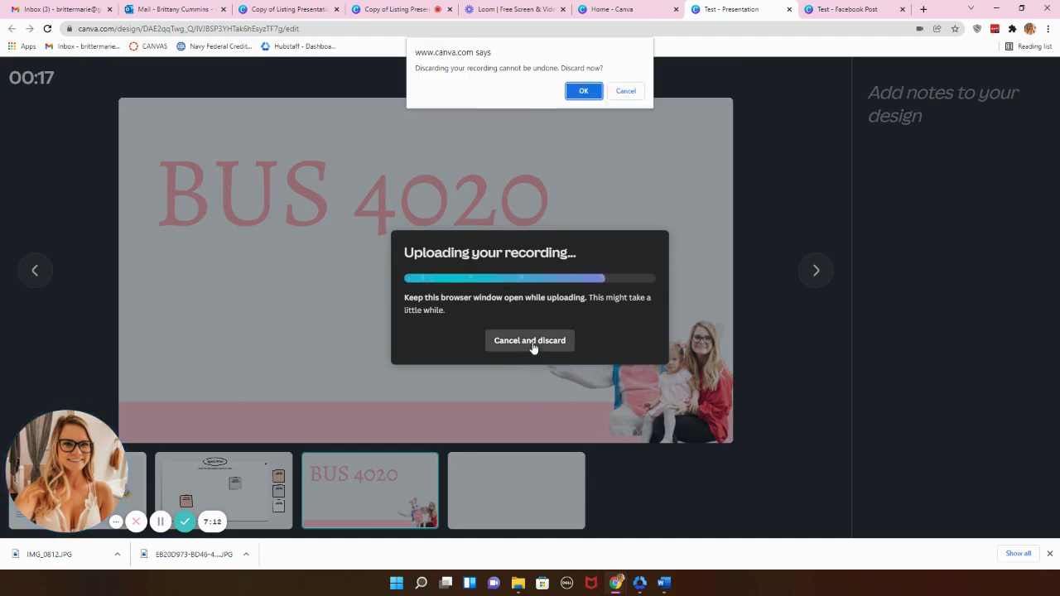
click(584, 91)
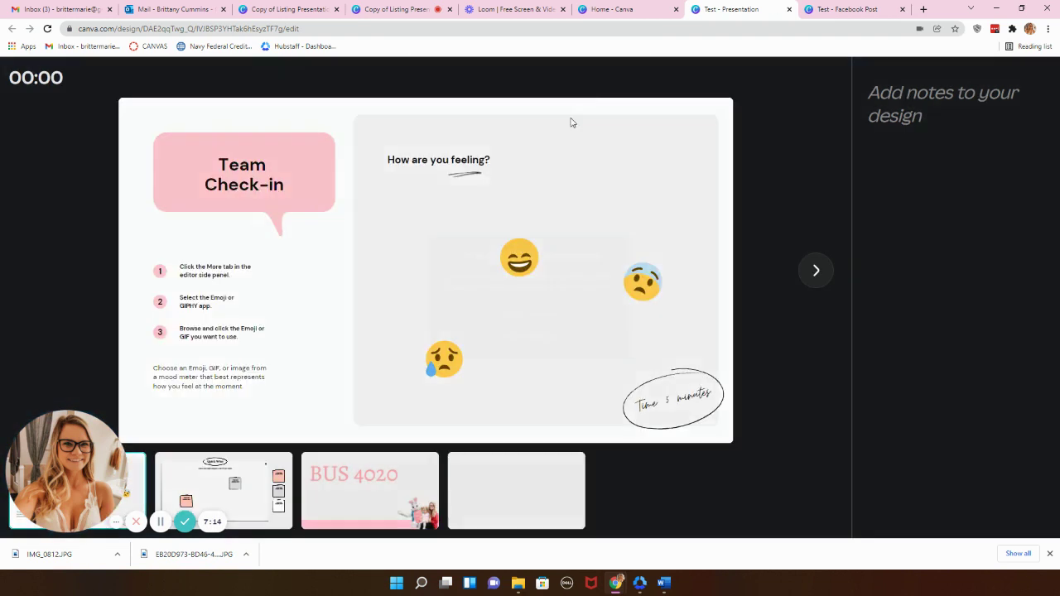
click(505, 346)
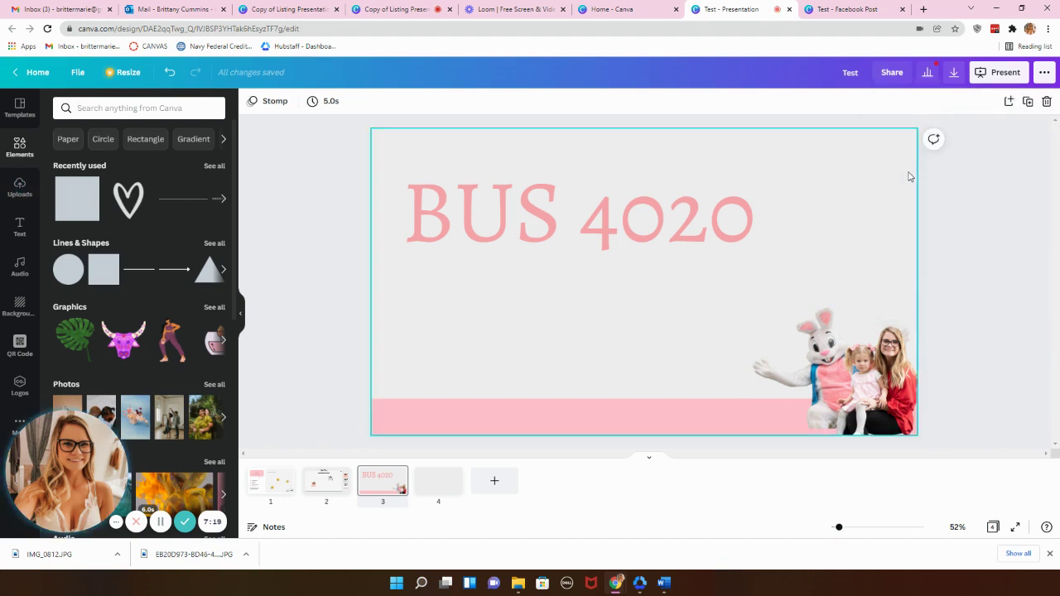
Set the download file type to MP4 Video after briefly picking PNG.
click(954, 74)
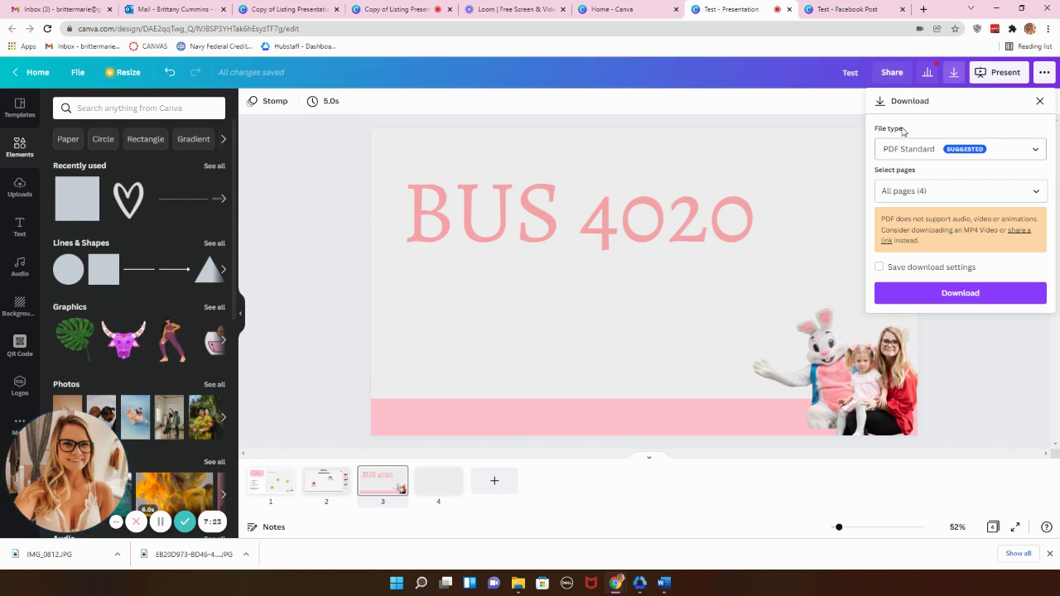
click(919, 154)
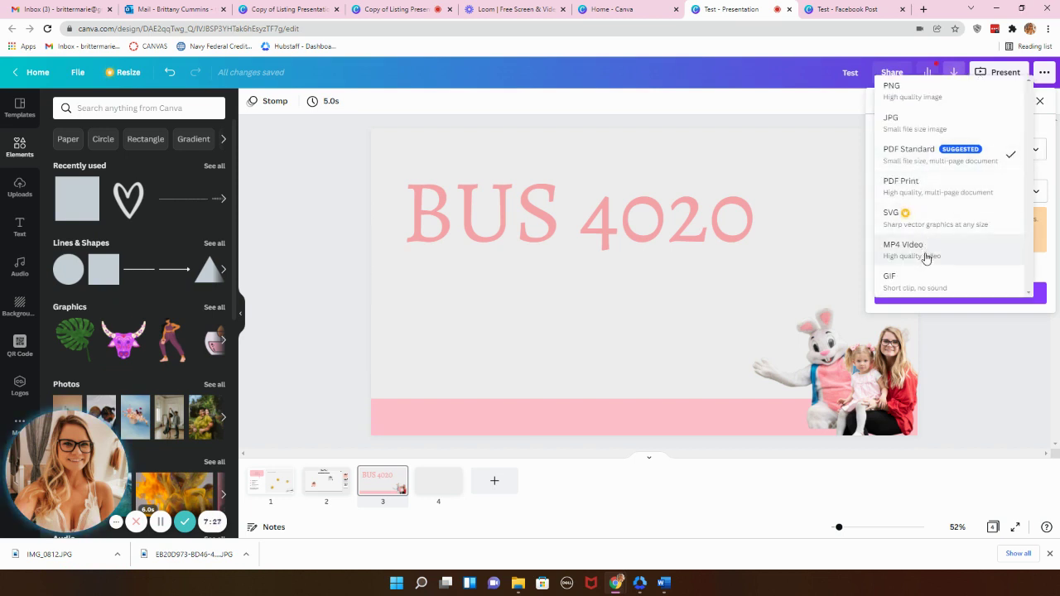
click(932, 95)
click(934, 157)
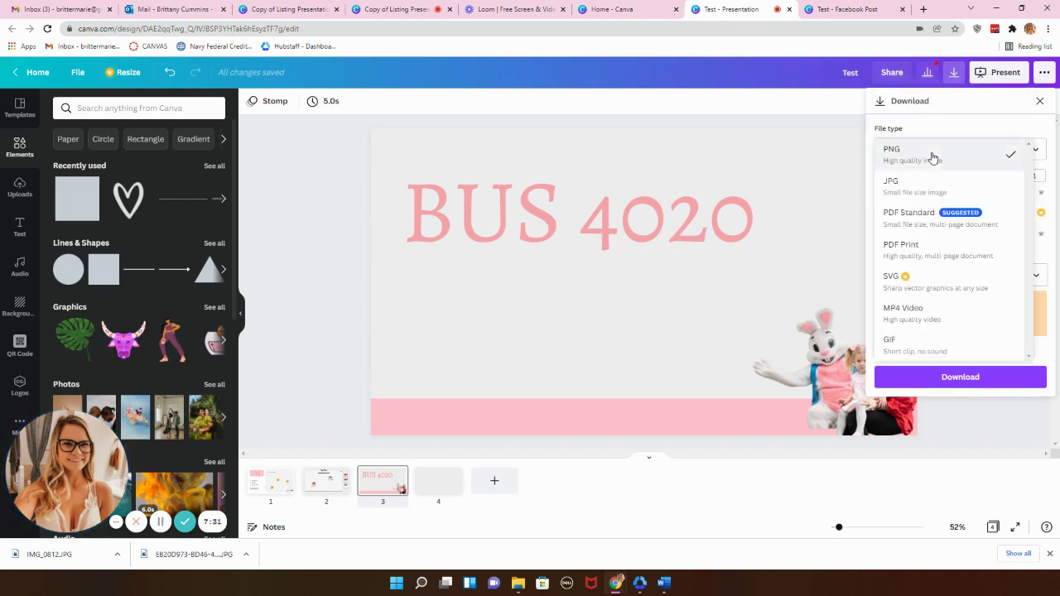
click(932, 323)
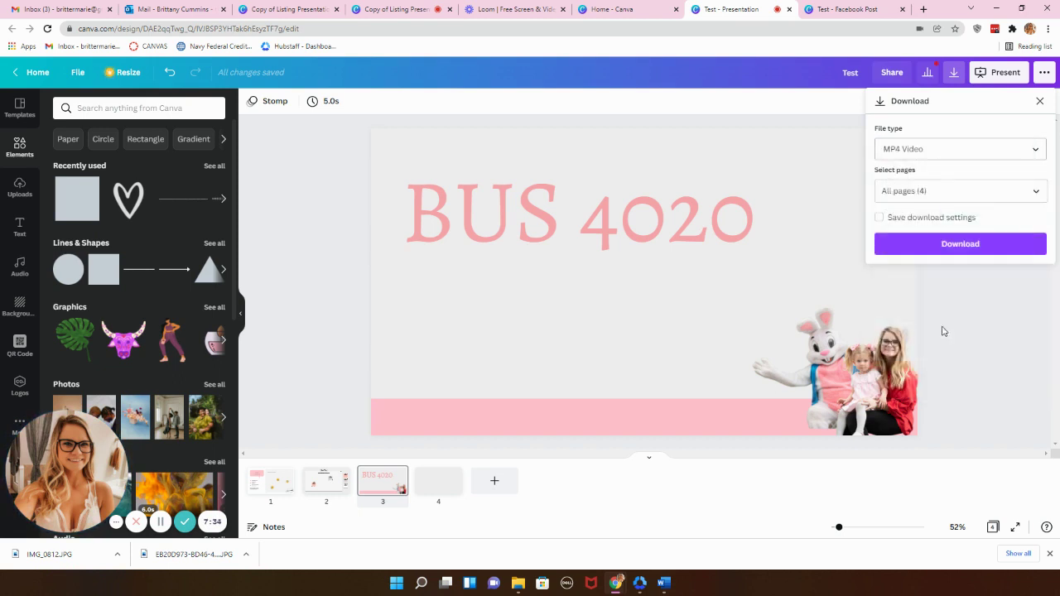
Exclude pages 1 and 4 so only pages 2–3 download, then download the video.
click(917, 191)
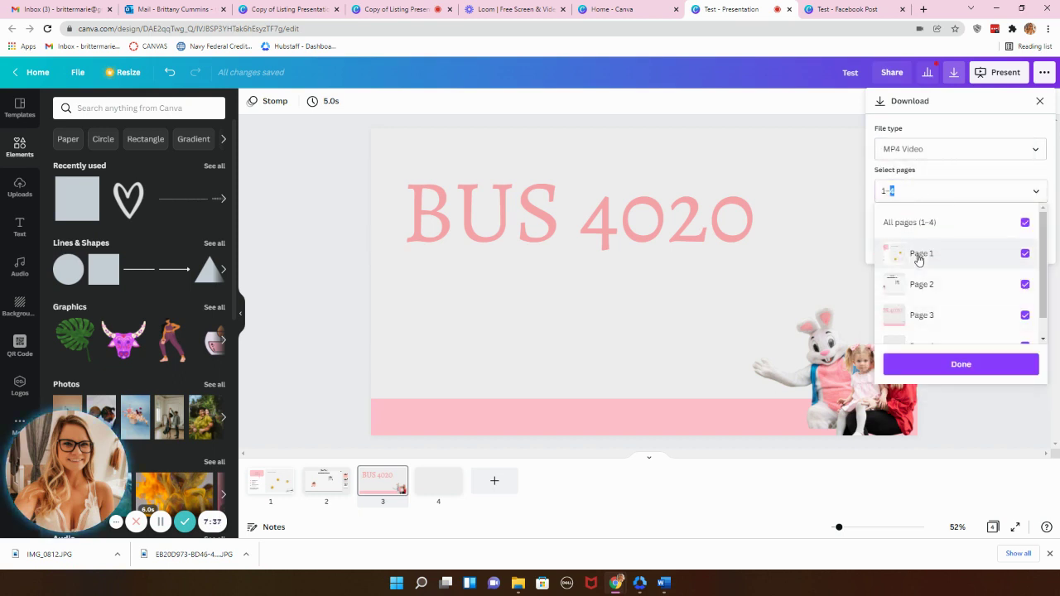
click(919, 257)
scroll(937, 295, down, 2)
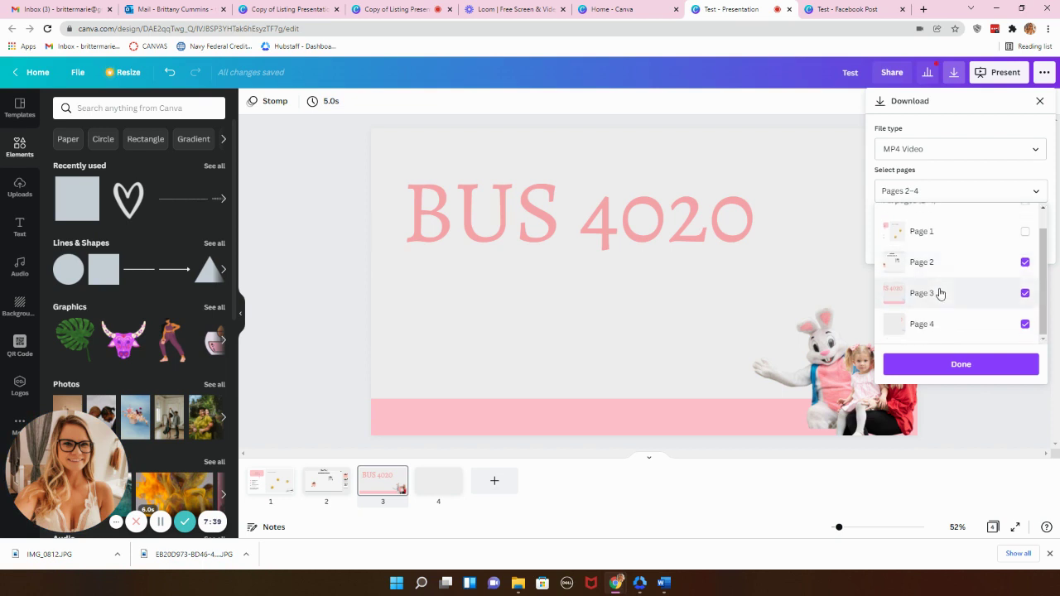
click(929, 330)
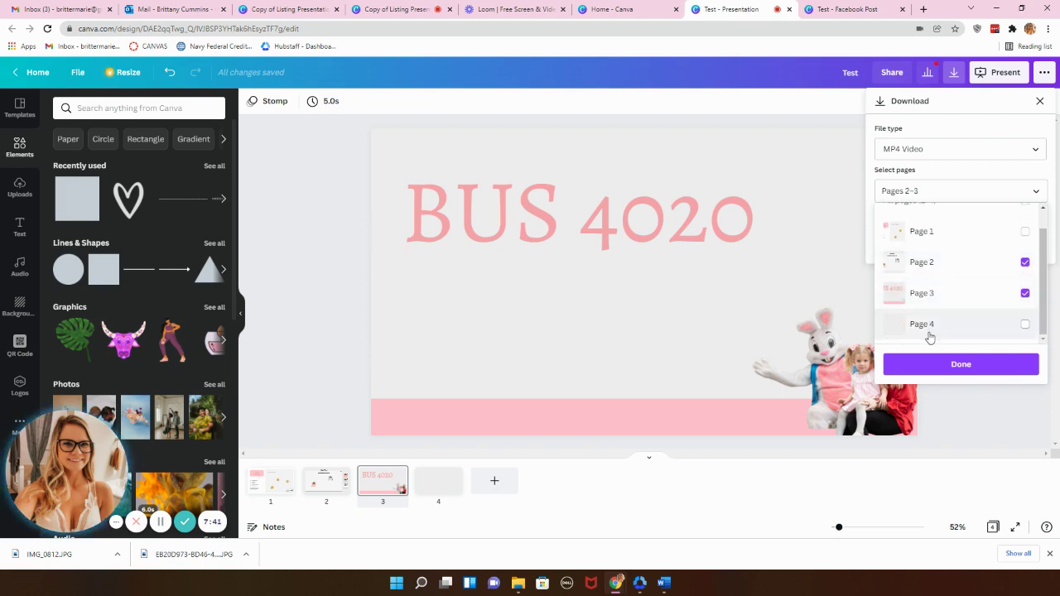
click(951, 365)
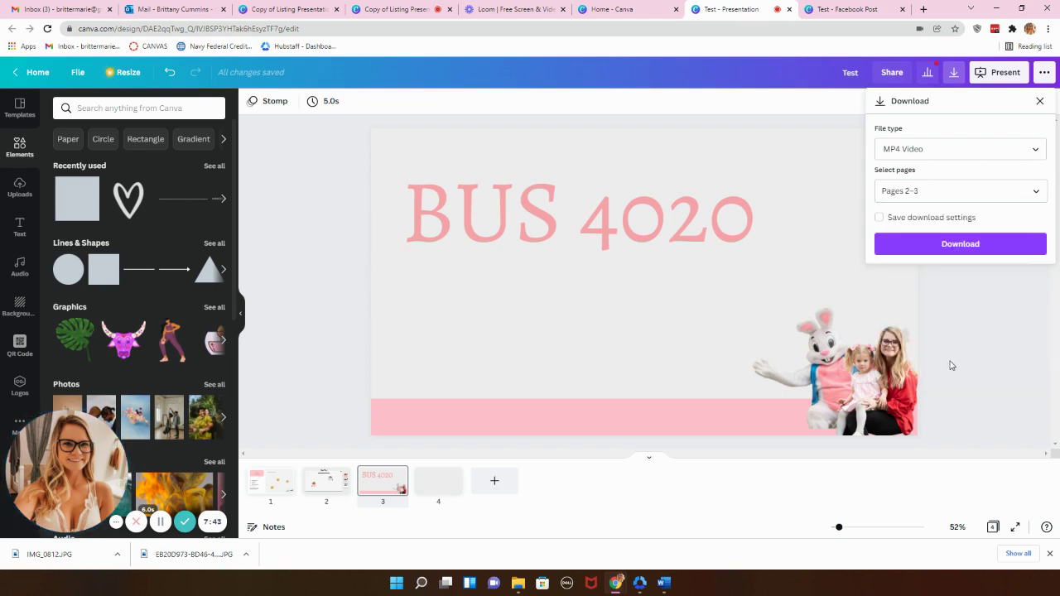
click(962, 252)
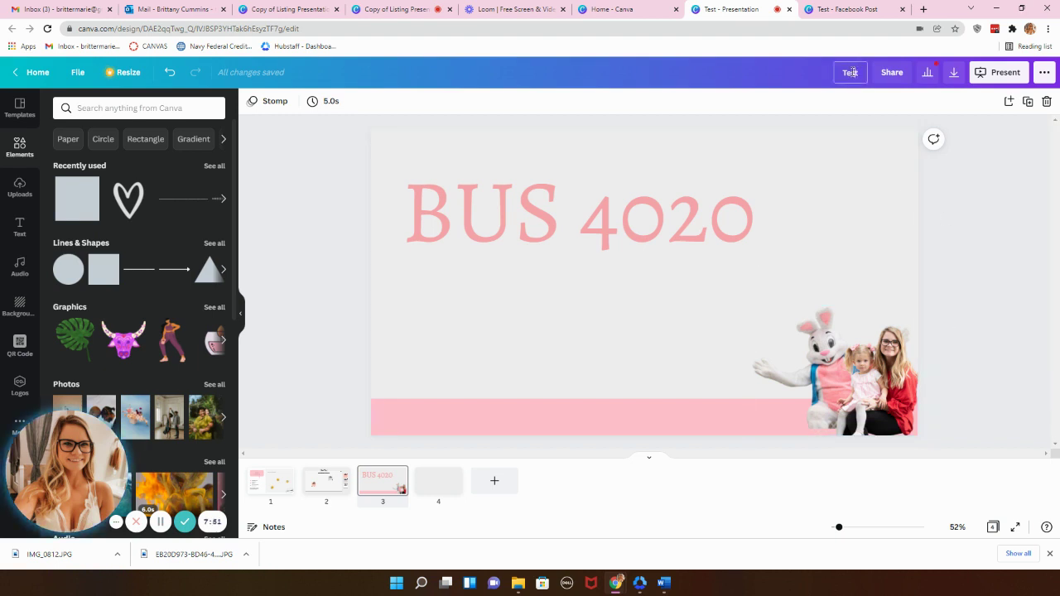
Switch to the Home - Canva tab and scroll through All your designs.
click(640, 10)
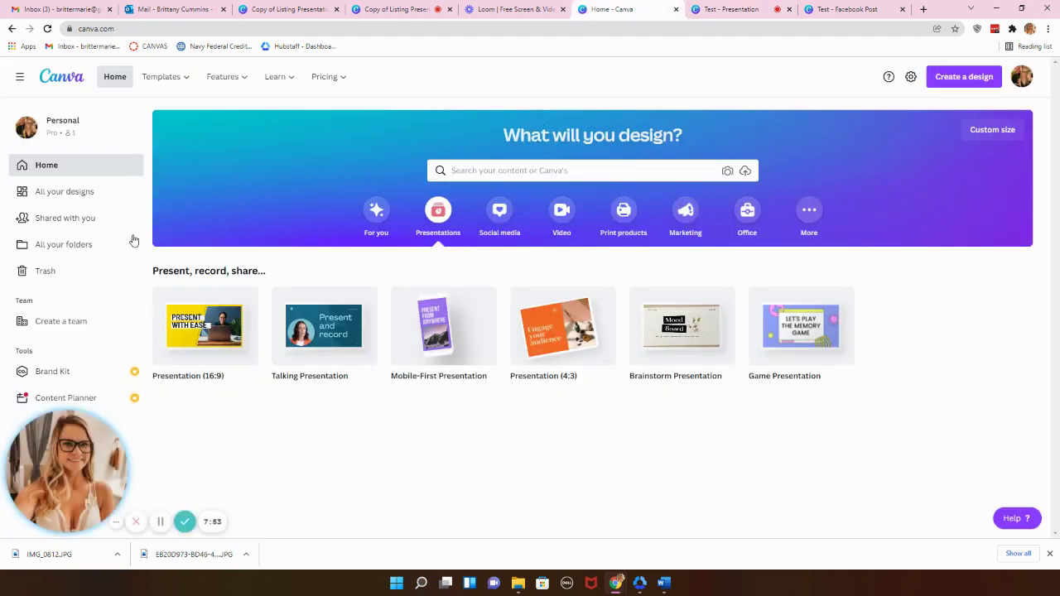
click(71, 193)
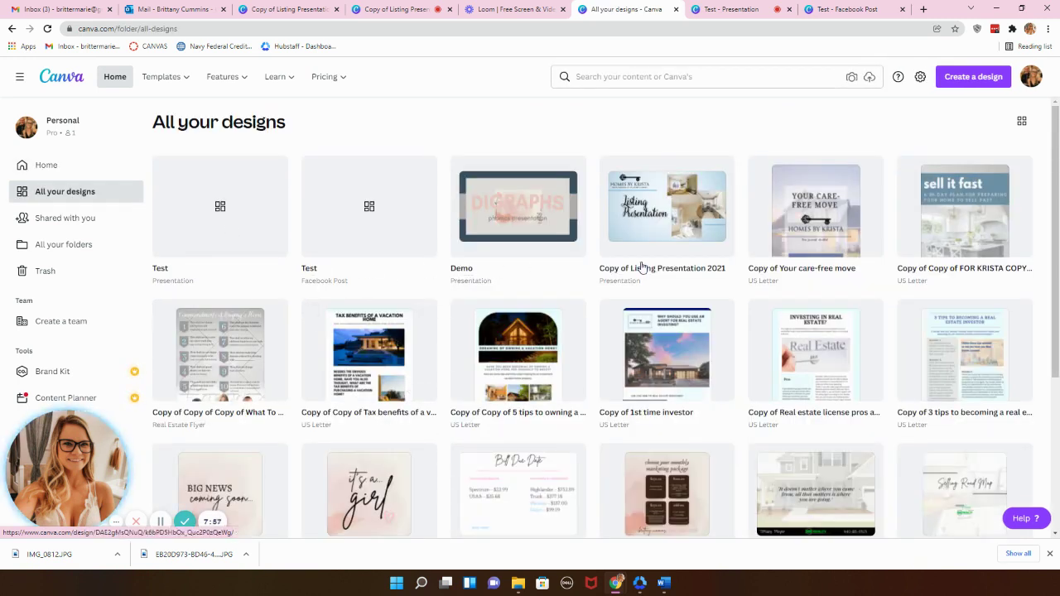
scroll(680, 301, down, 5)
scroll(723, 468, down, 2)
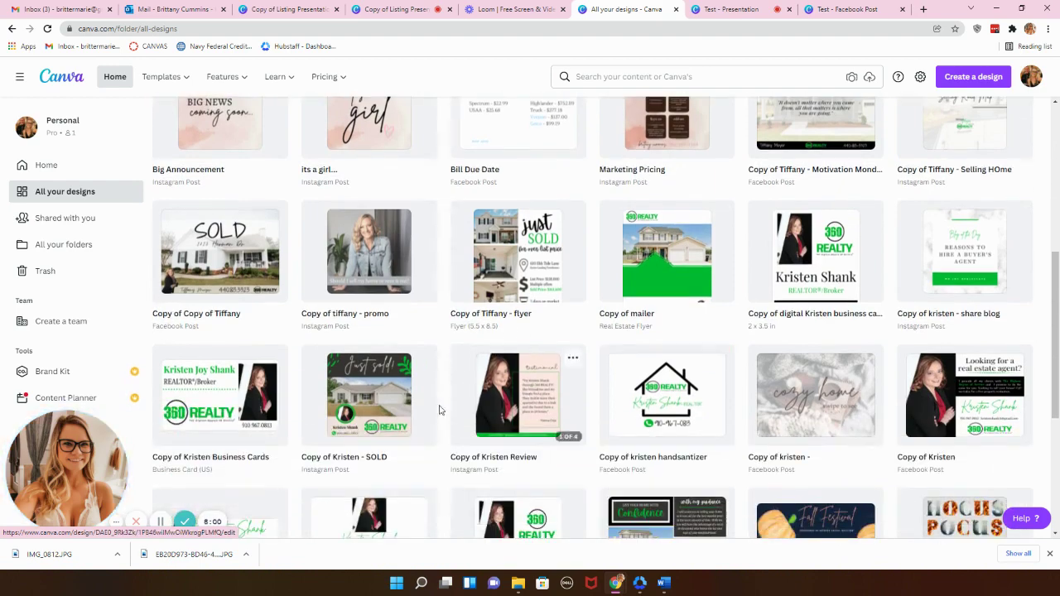
scroll(717, 444, down, 3)
scroll(718, 447, up, 3)
scroll(718, 447, up, 5)
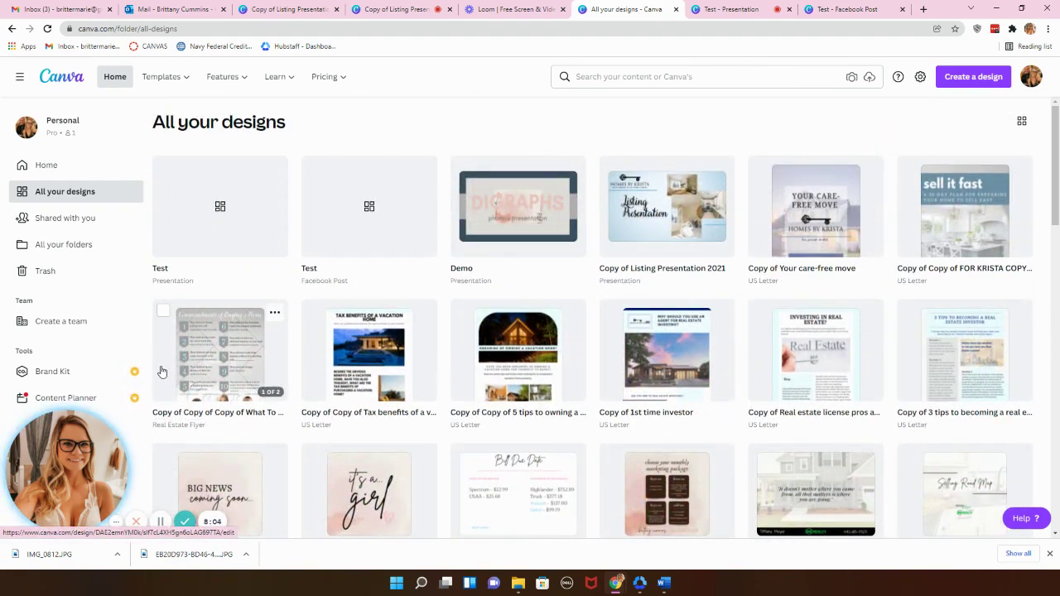
Open the Brand Kit and cancel uploading a custom brand font.
click(66, 372)
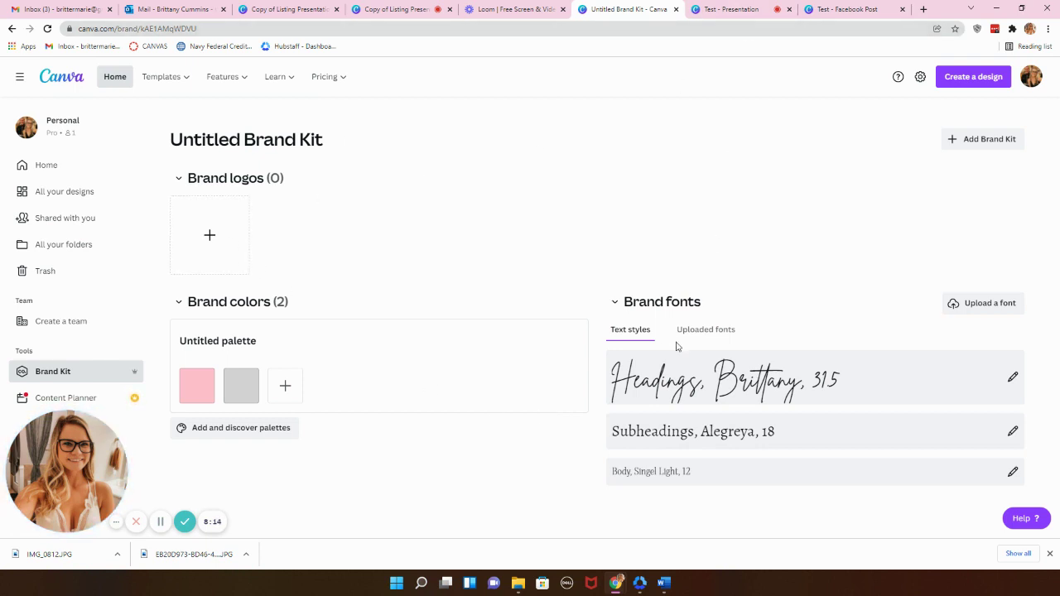
click(1017, 305)
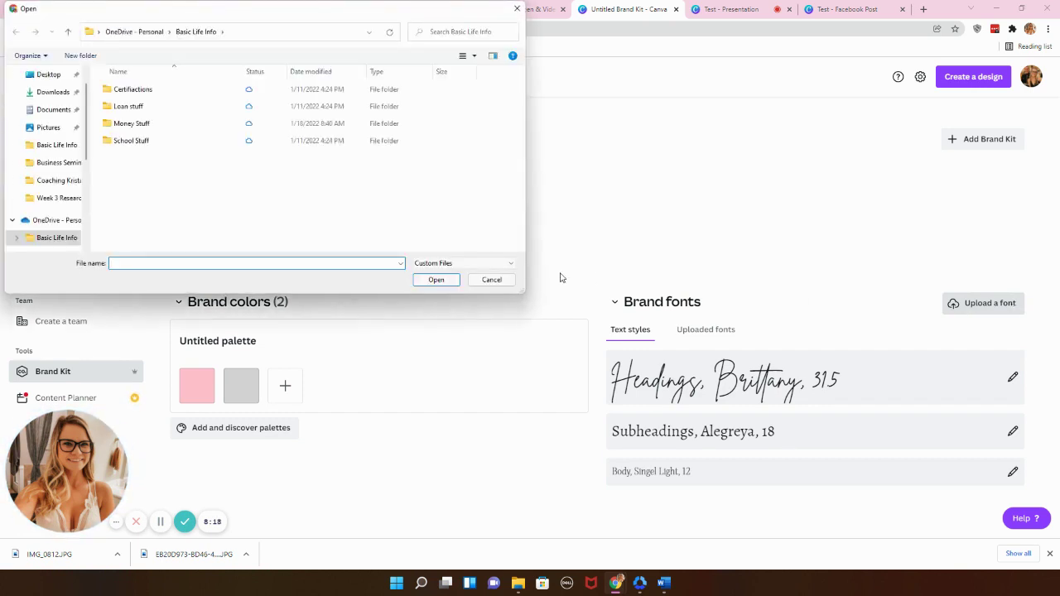
click(491, 280)
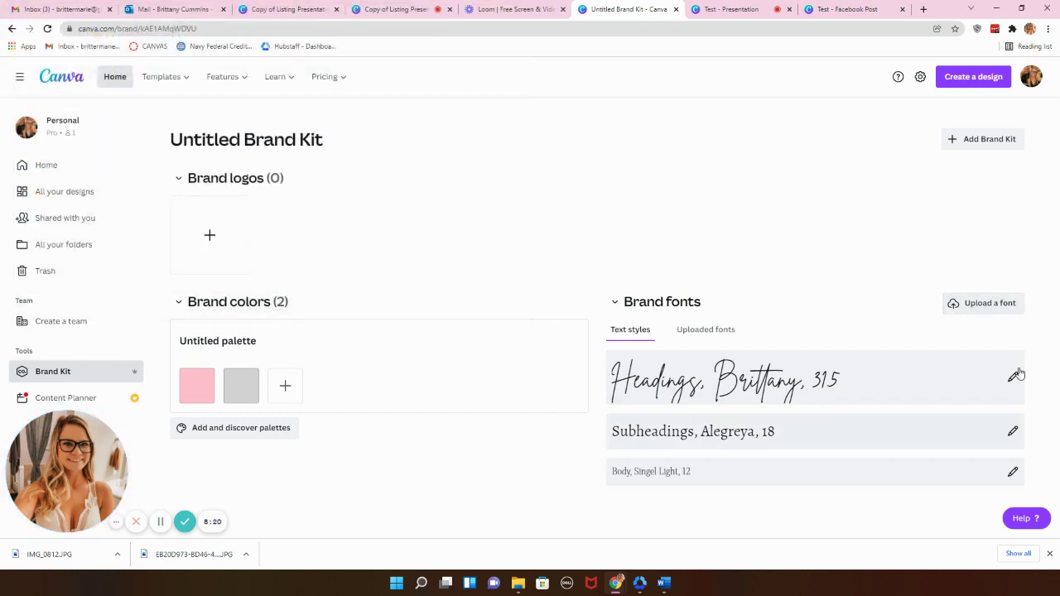